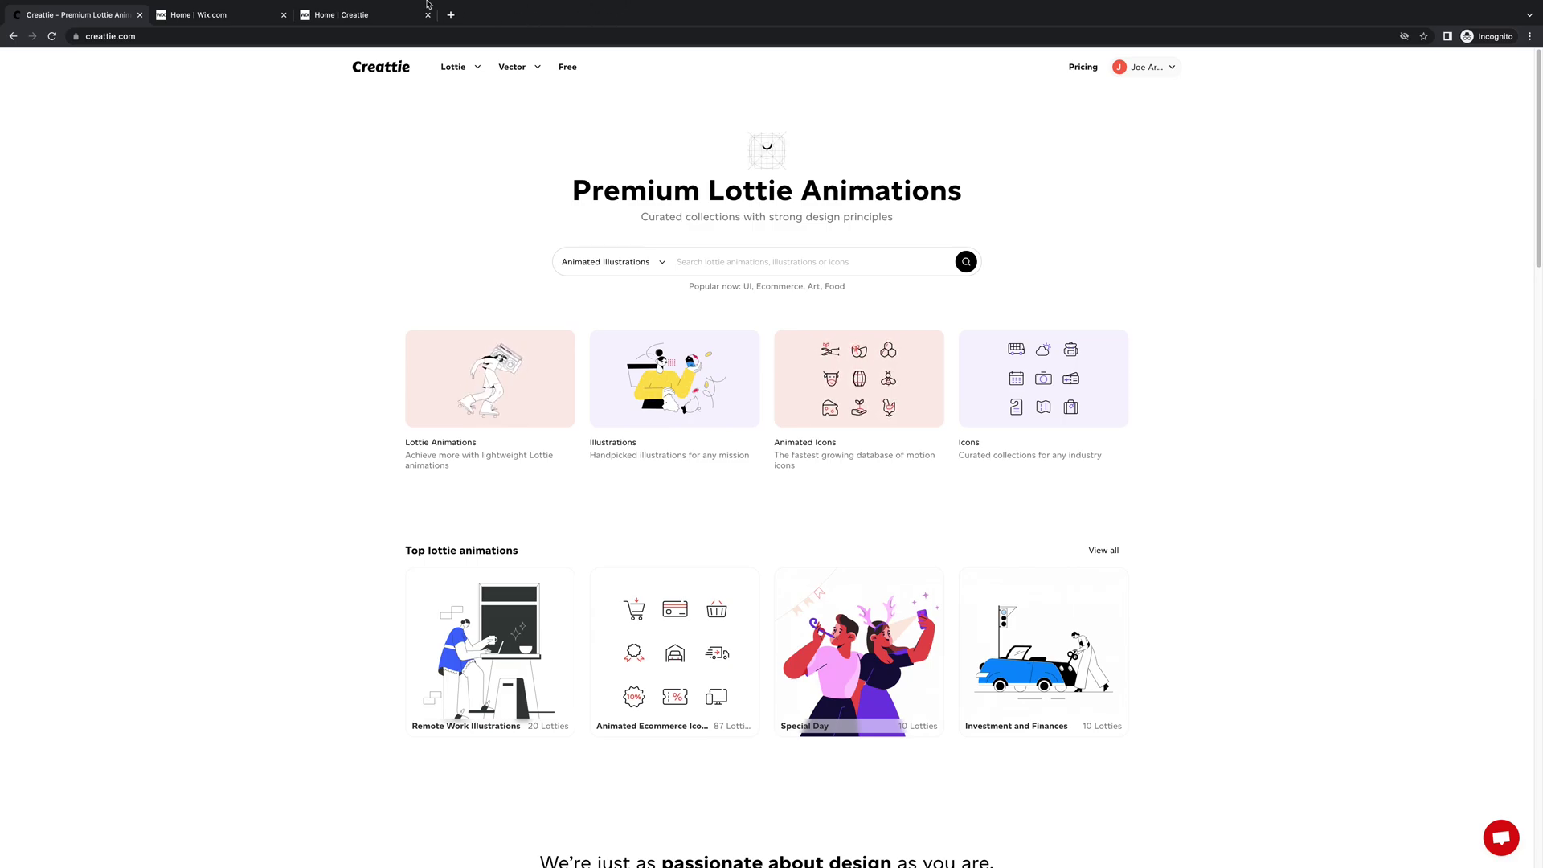
View the published Creattie site, then return to the Creattie animations site.
left_click(391, 16)
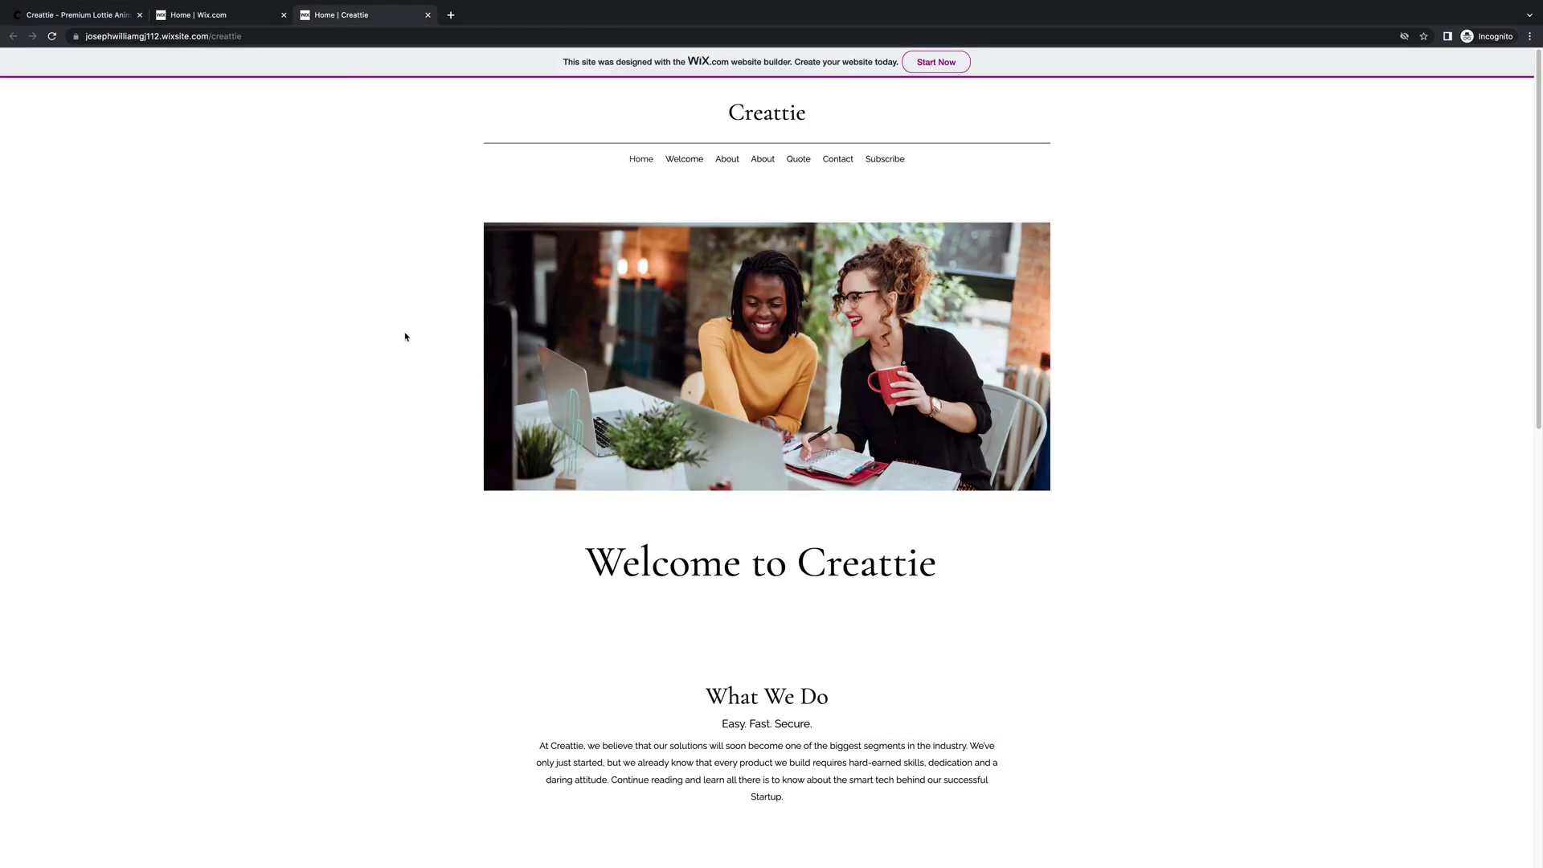
scroll(430, 407, "down", 15)
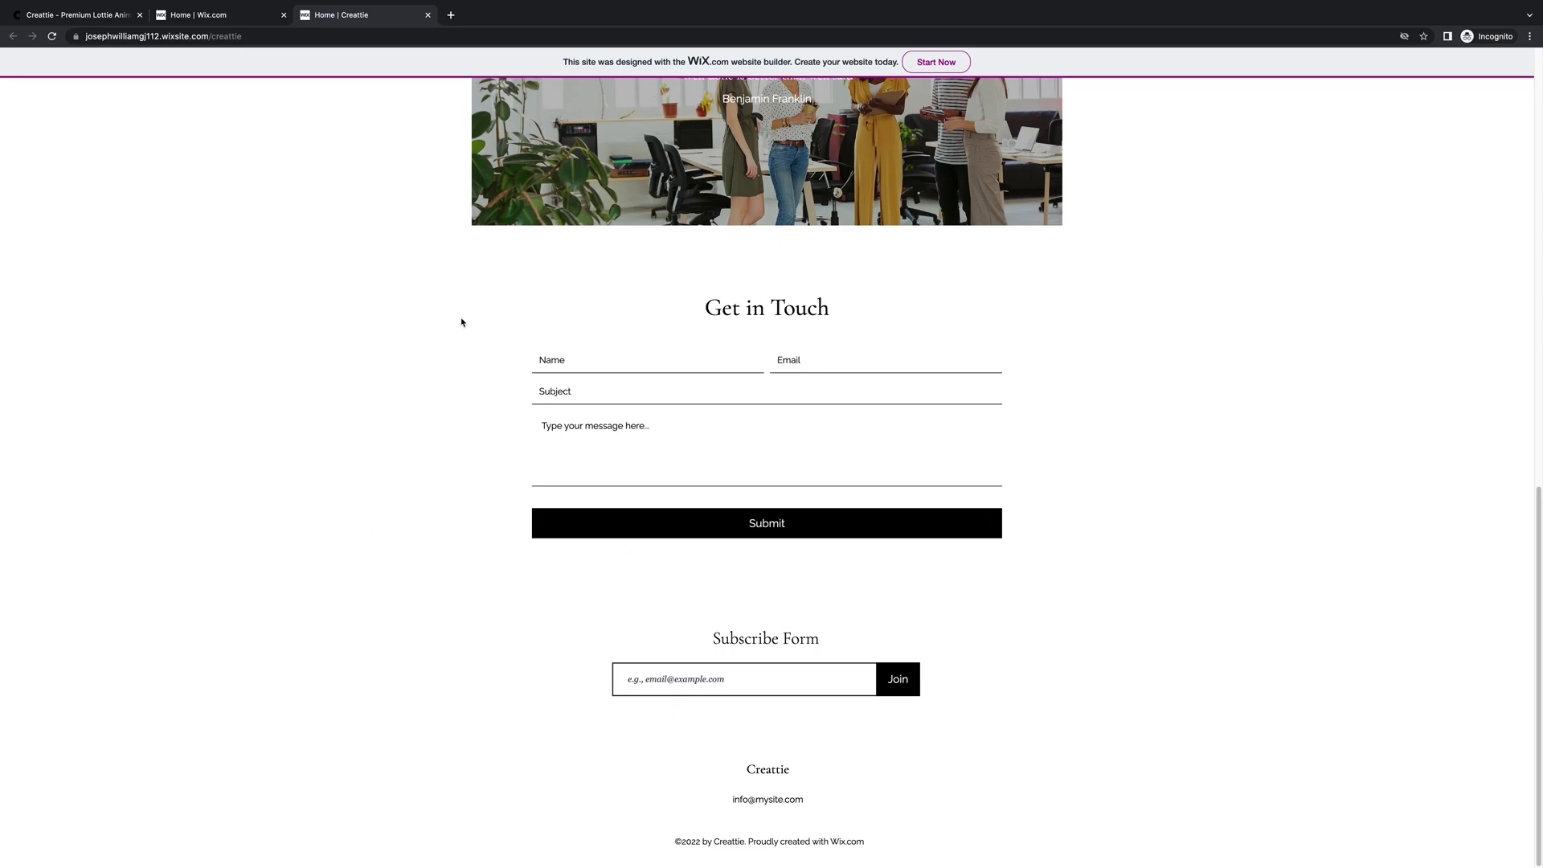
left_click(61, 14)
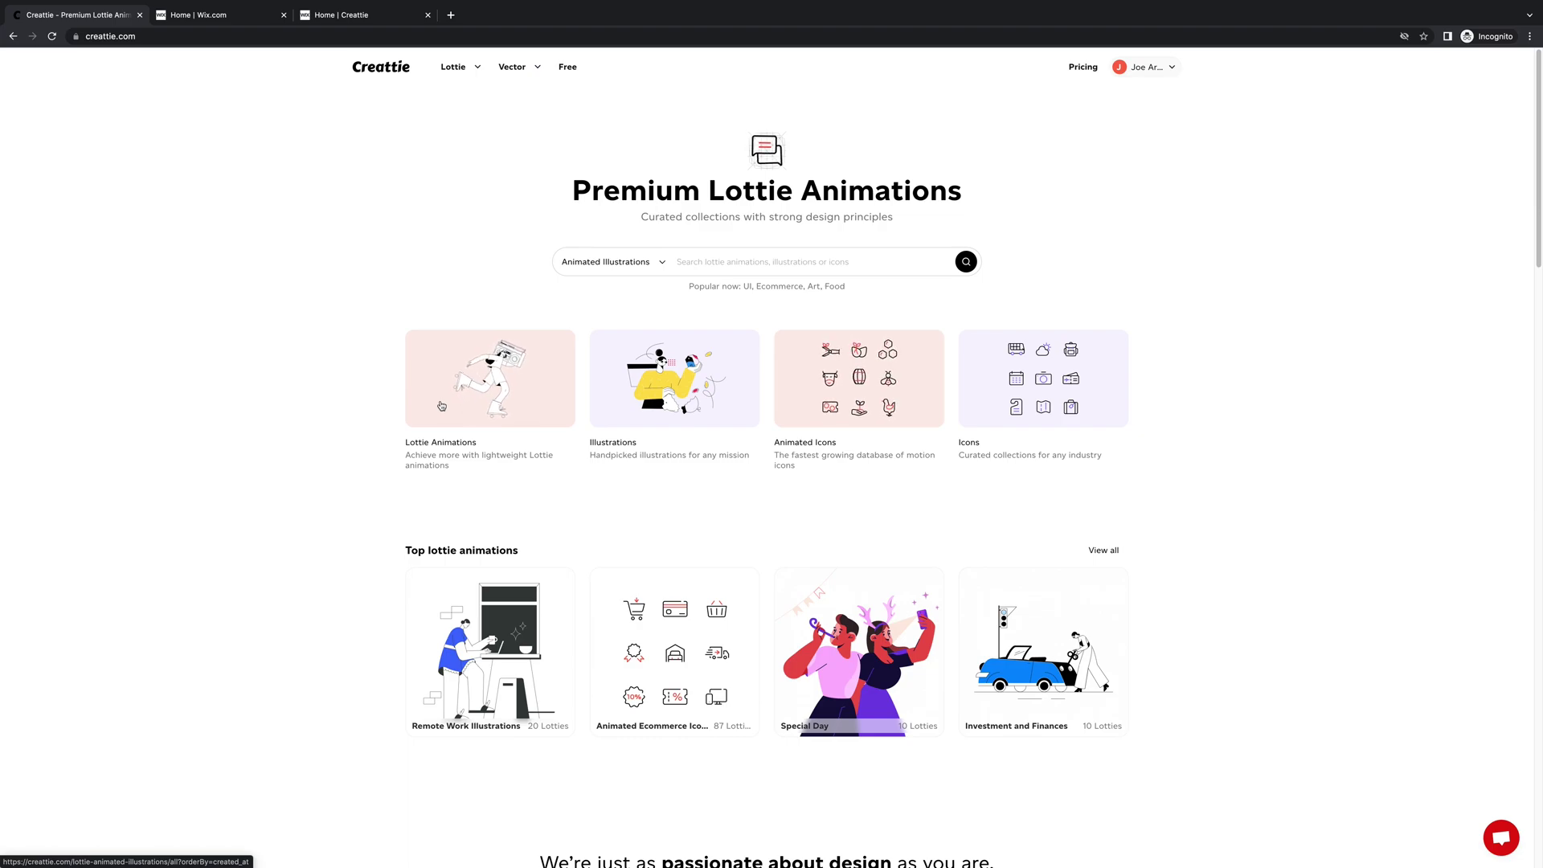
Browse the Designing an App Lottie collection and open the Sign Up animation.
left_click(482, 371)
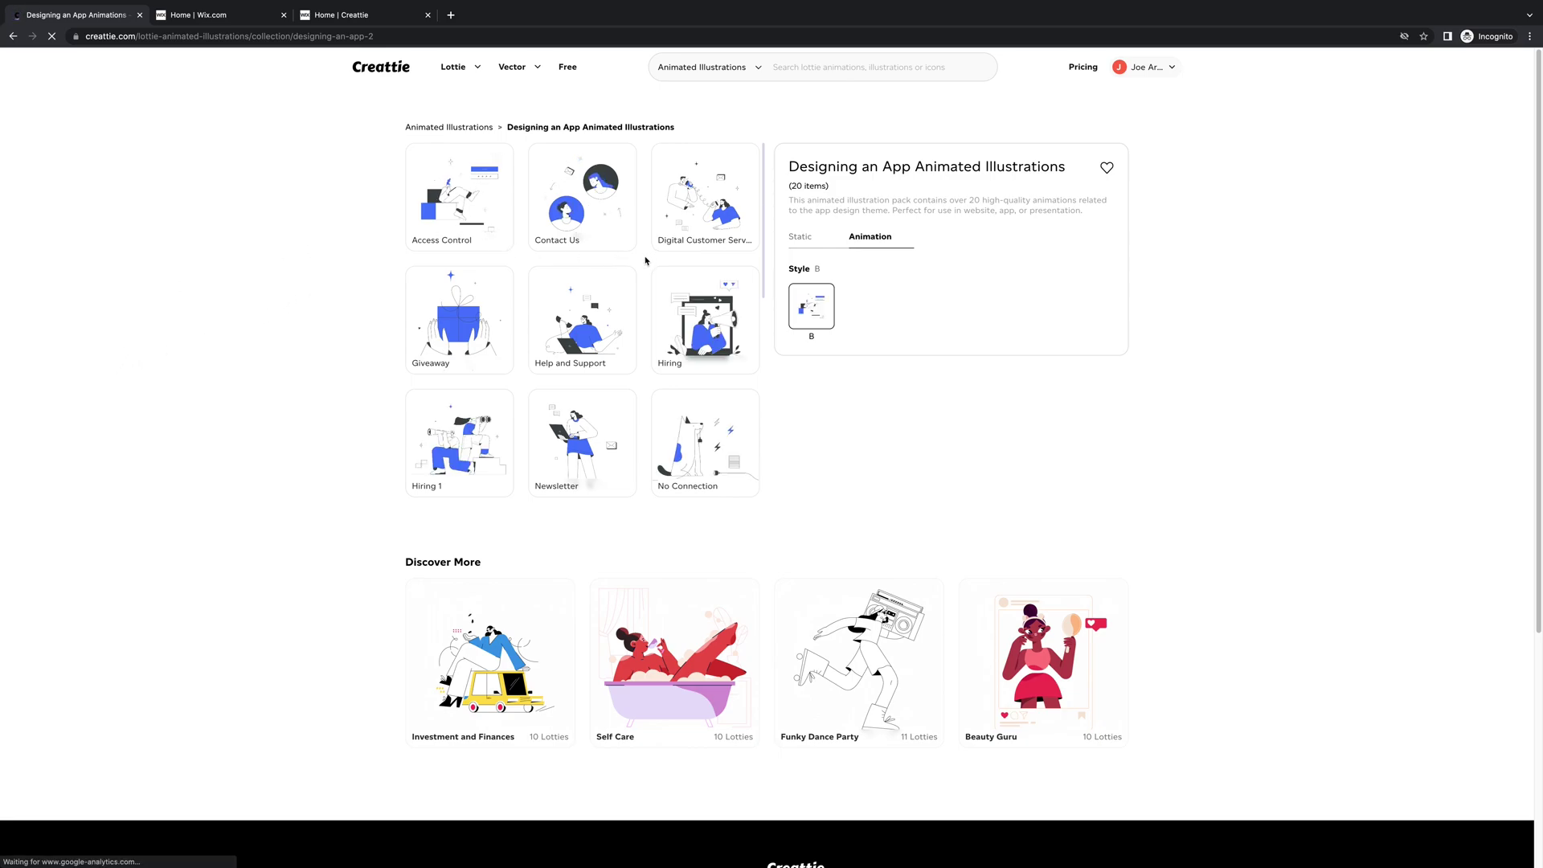
scroll(645, 260, "down", 5)
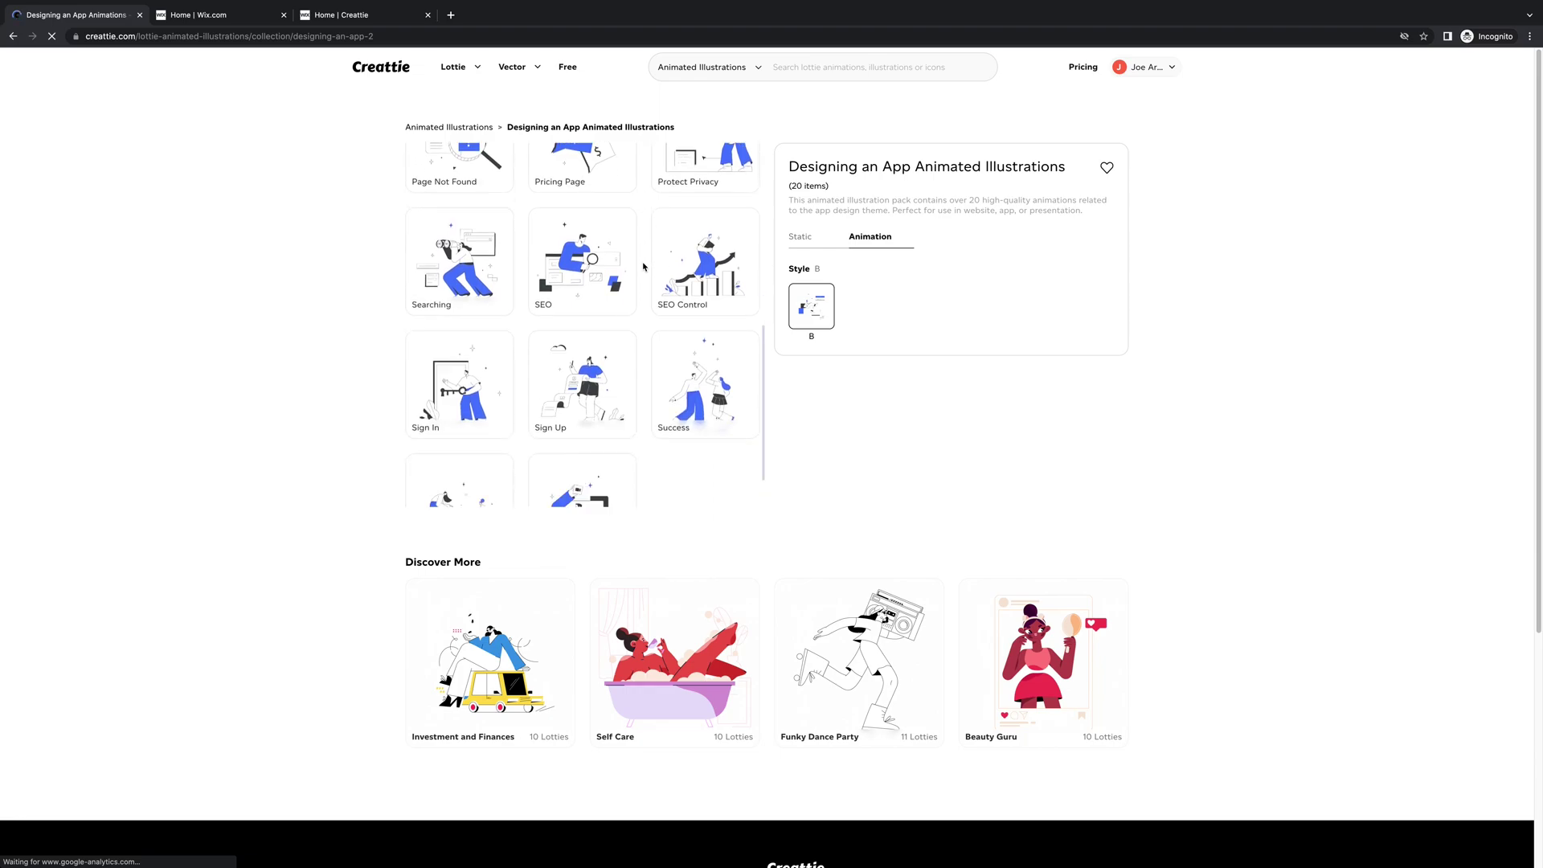
scroll(643, 266, "down", 1)
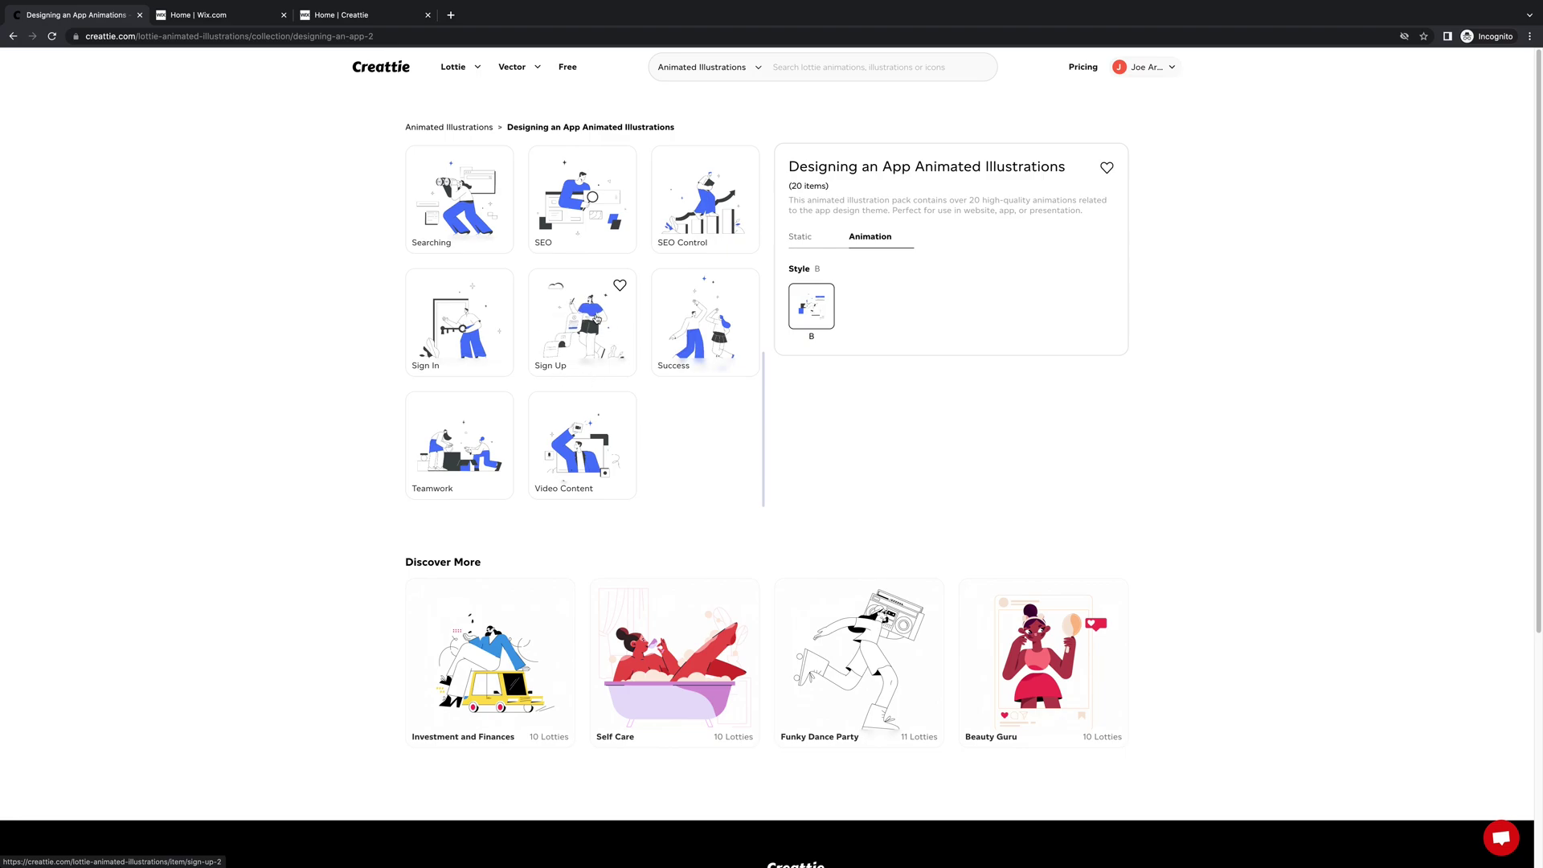
left_click(586, 326)
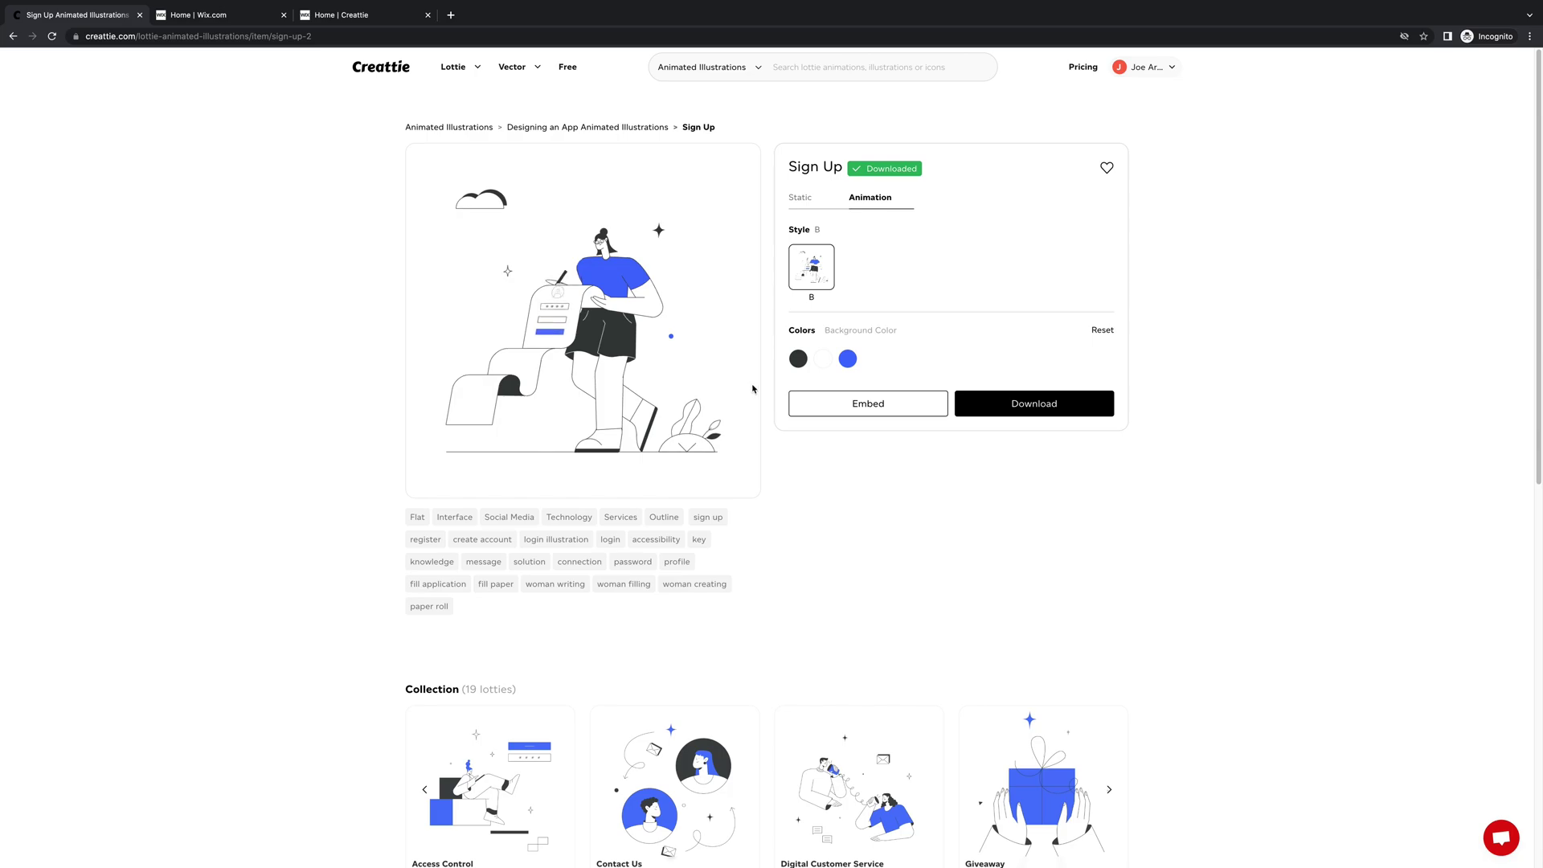
Slightly shift the Sign Up illustration's dark colour and darken its blue to navy #445896.
left_click(798, 359)
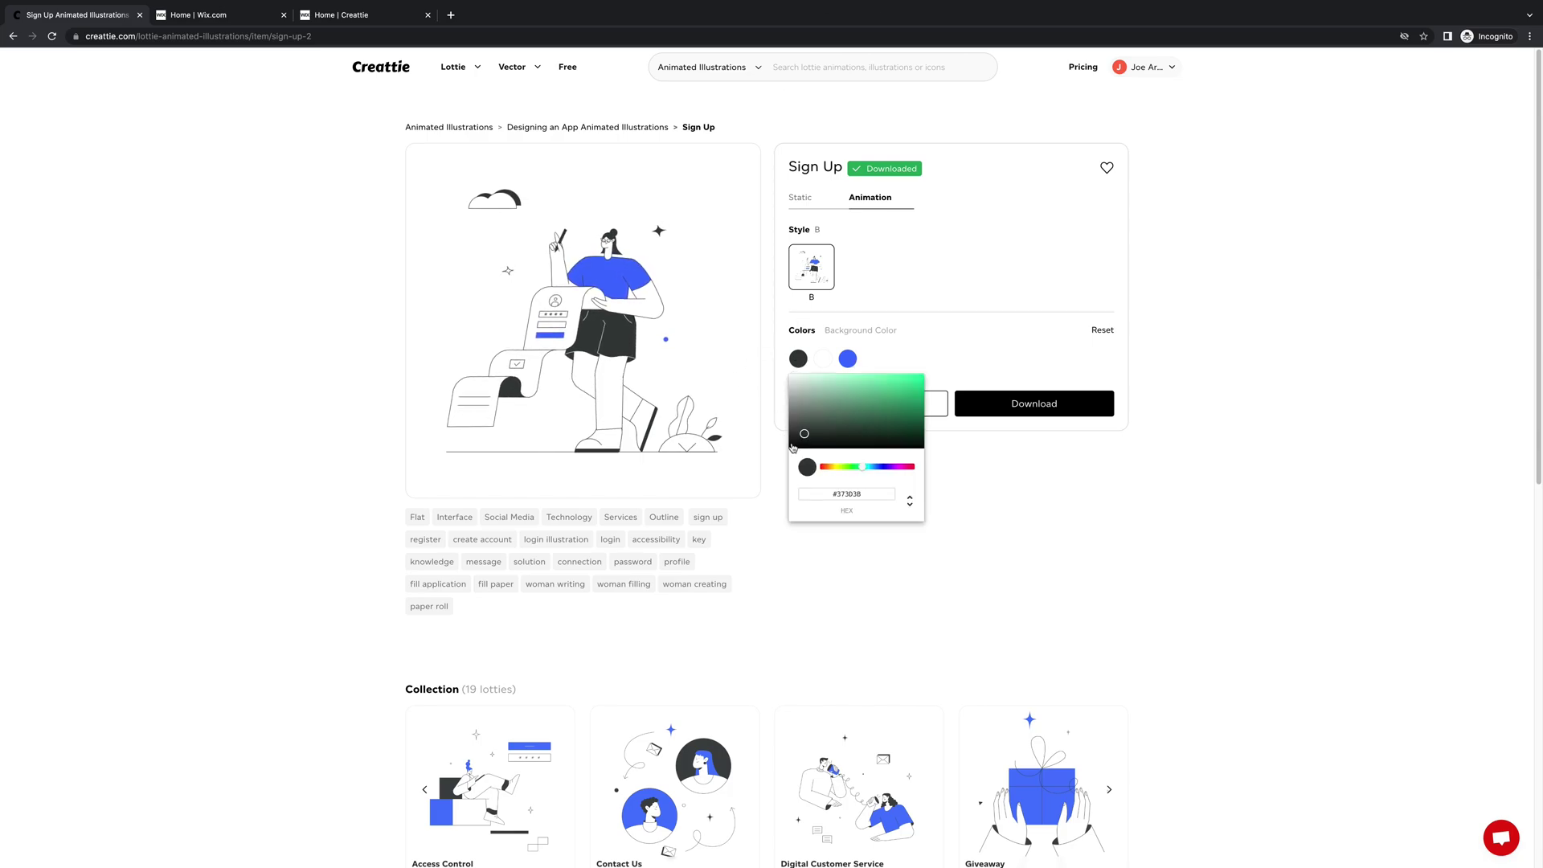
left_click_drag(792, 448, 797, 435)
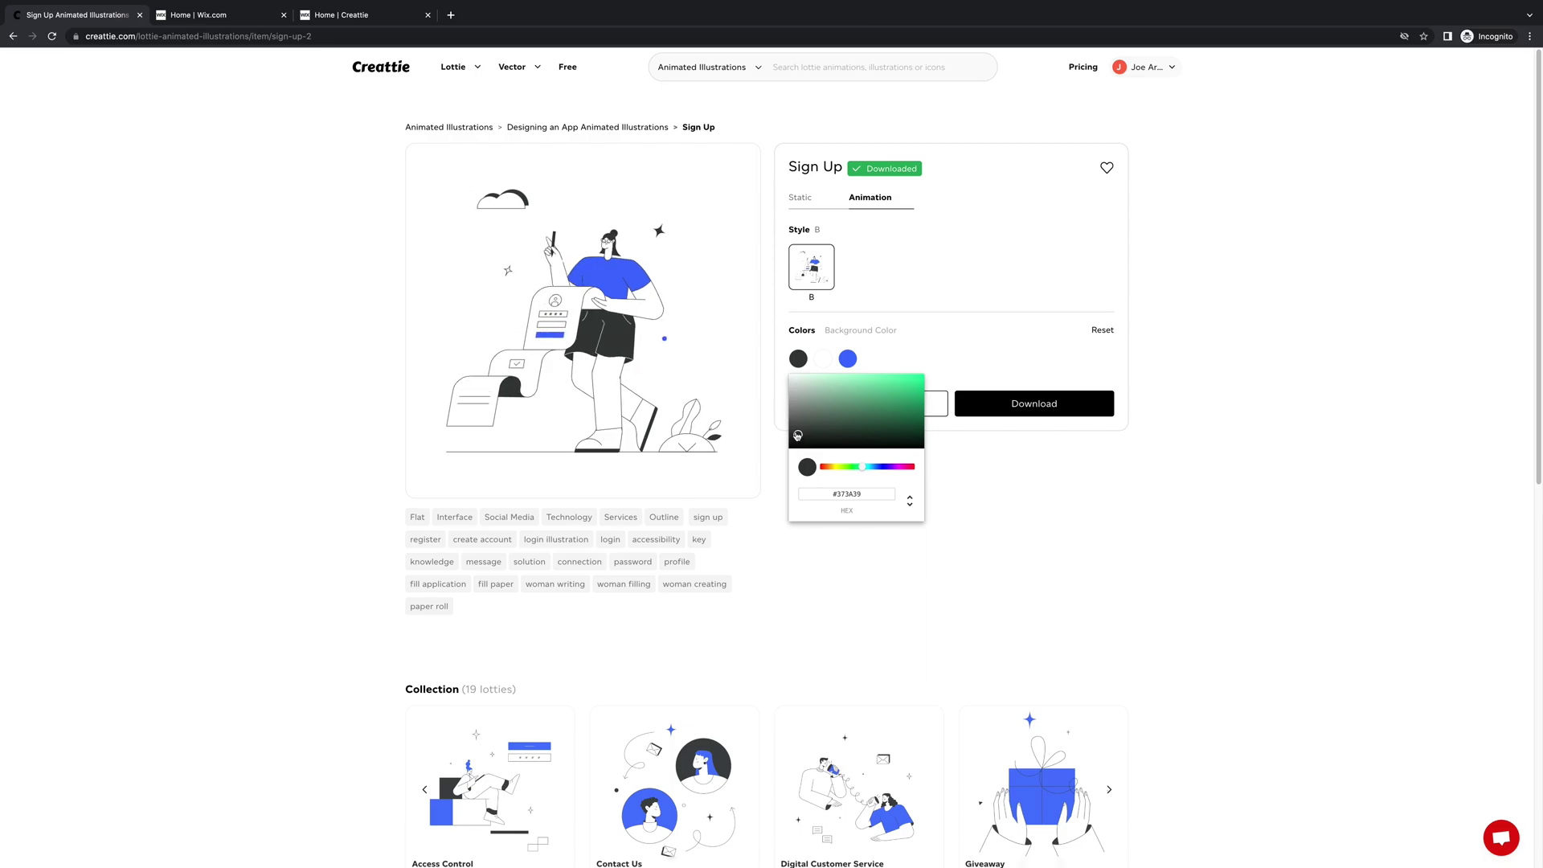
left_click(847, 358)
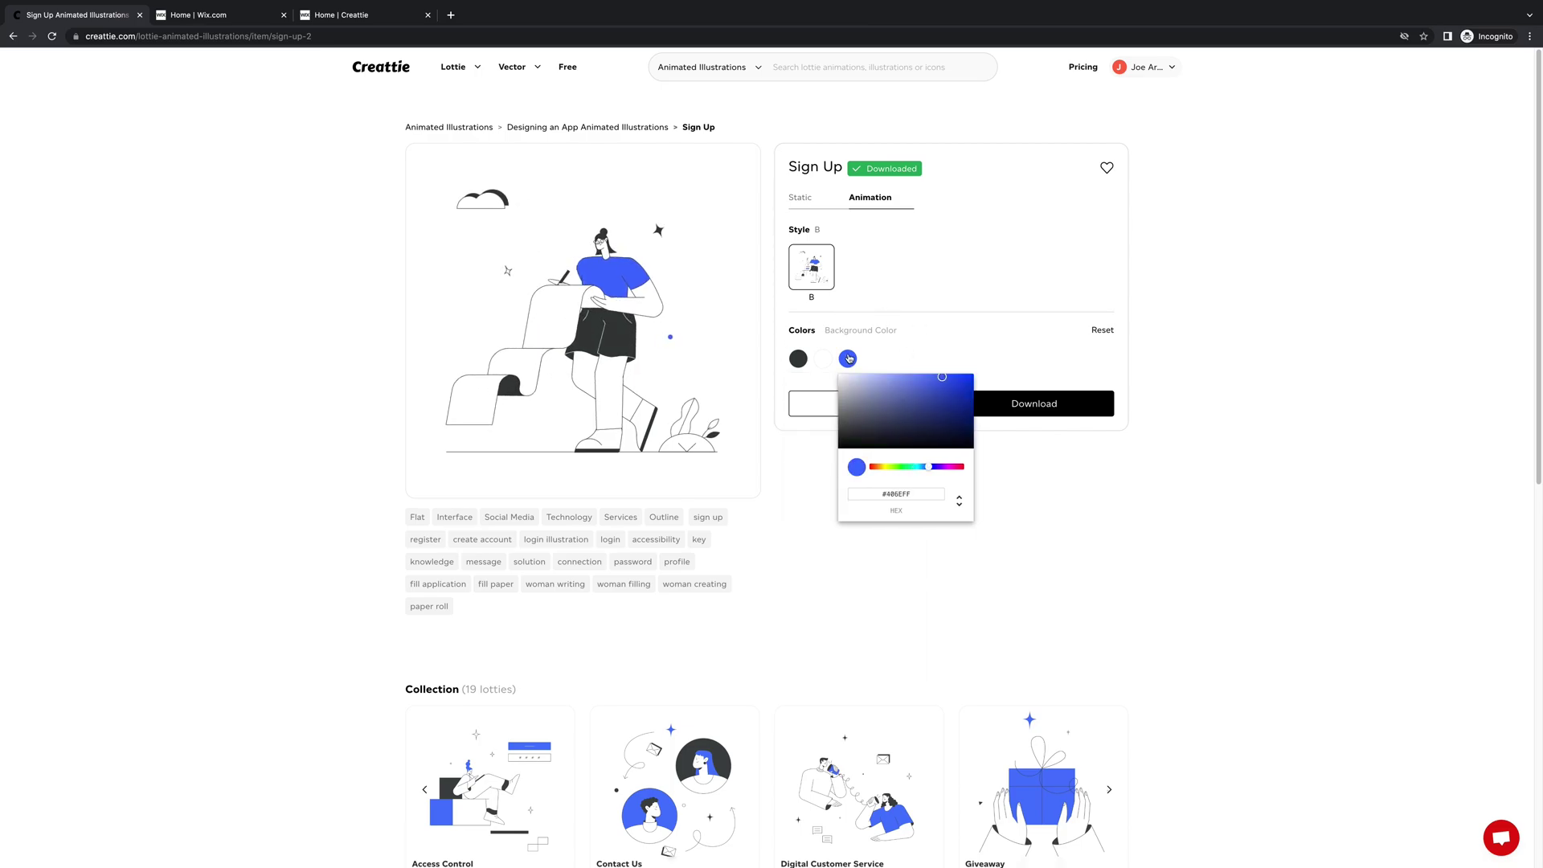
left_click_drag(943, 388, 914, 408)
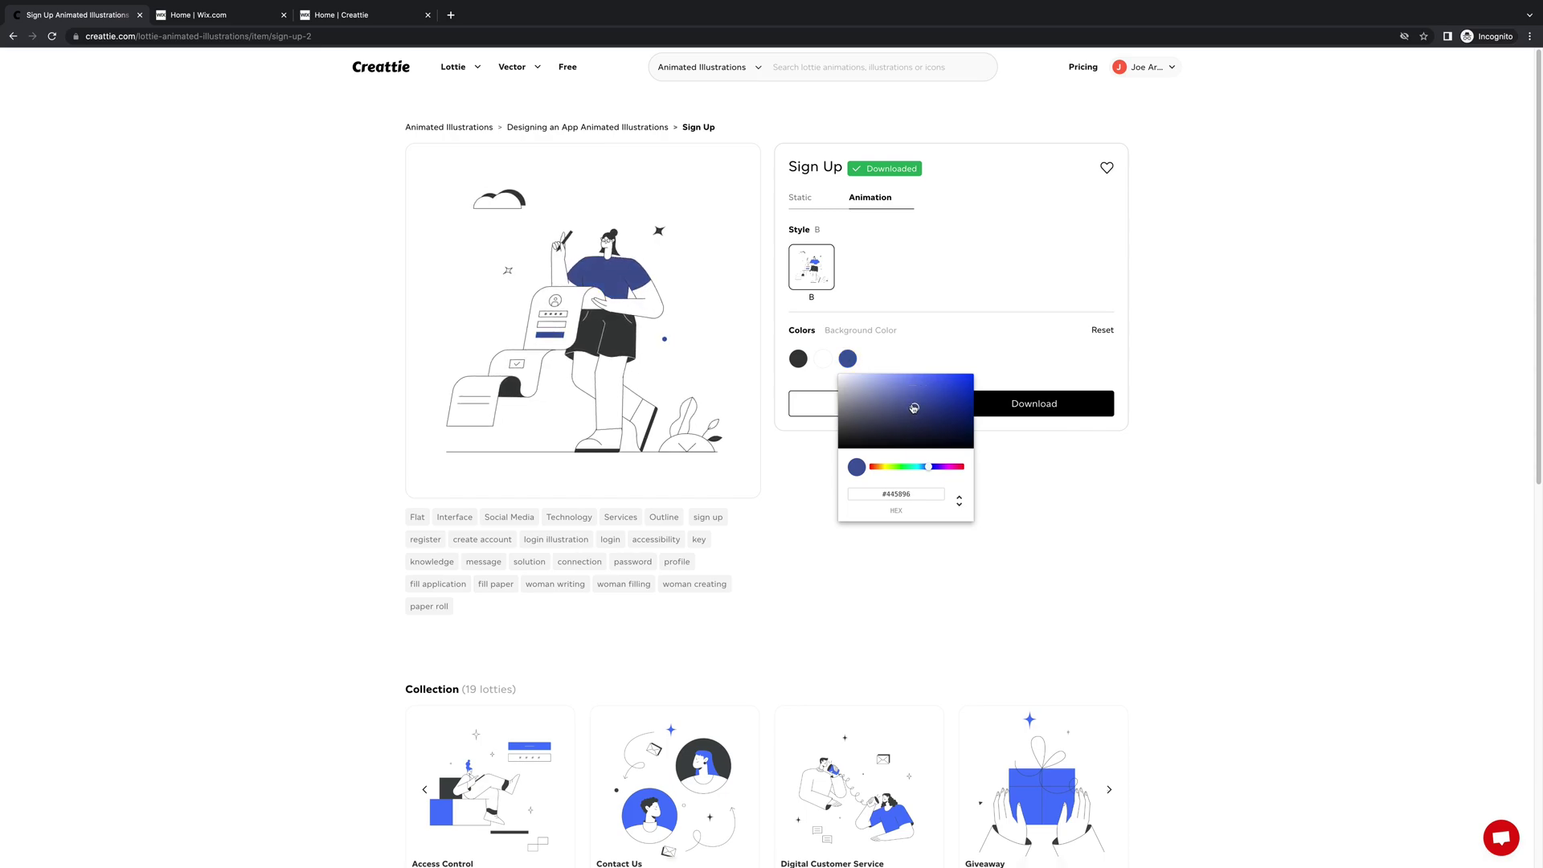
left_click(1300, 284)
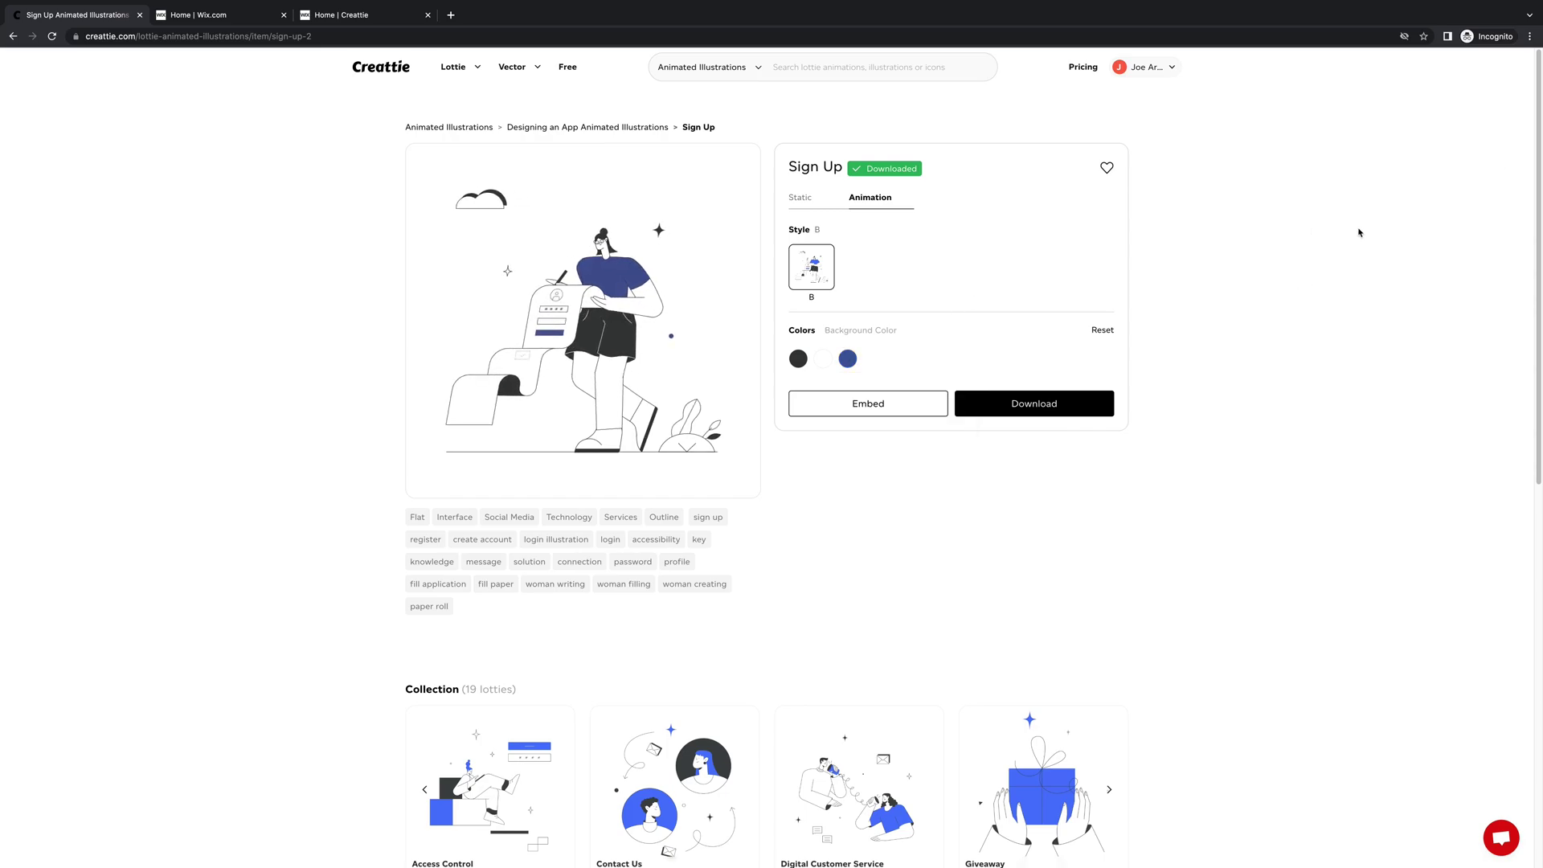
left_click(848, 359)
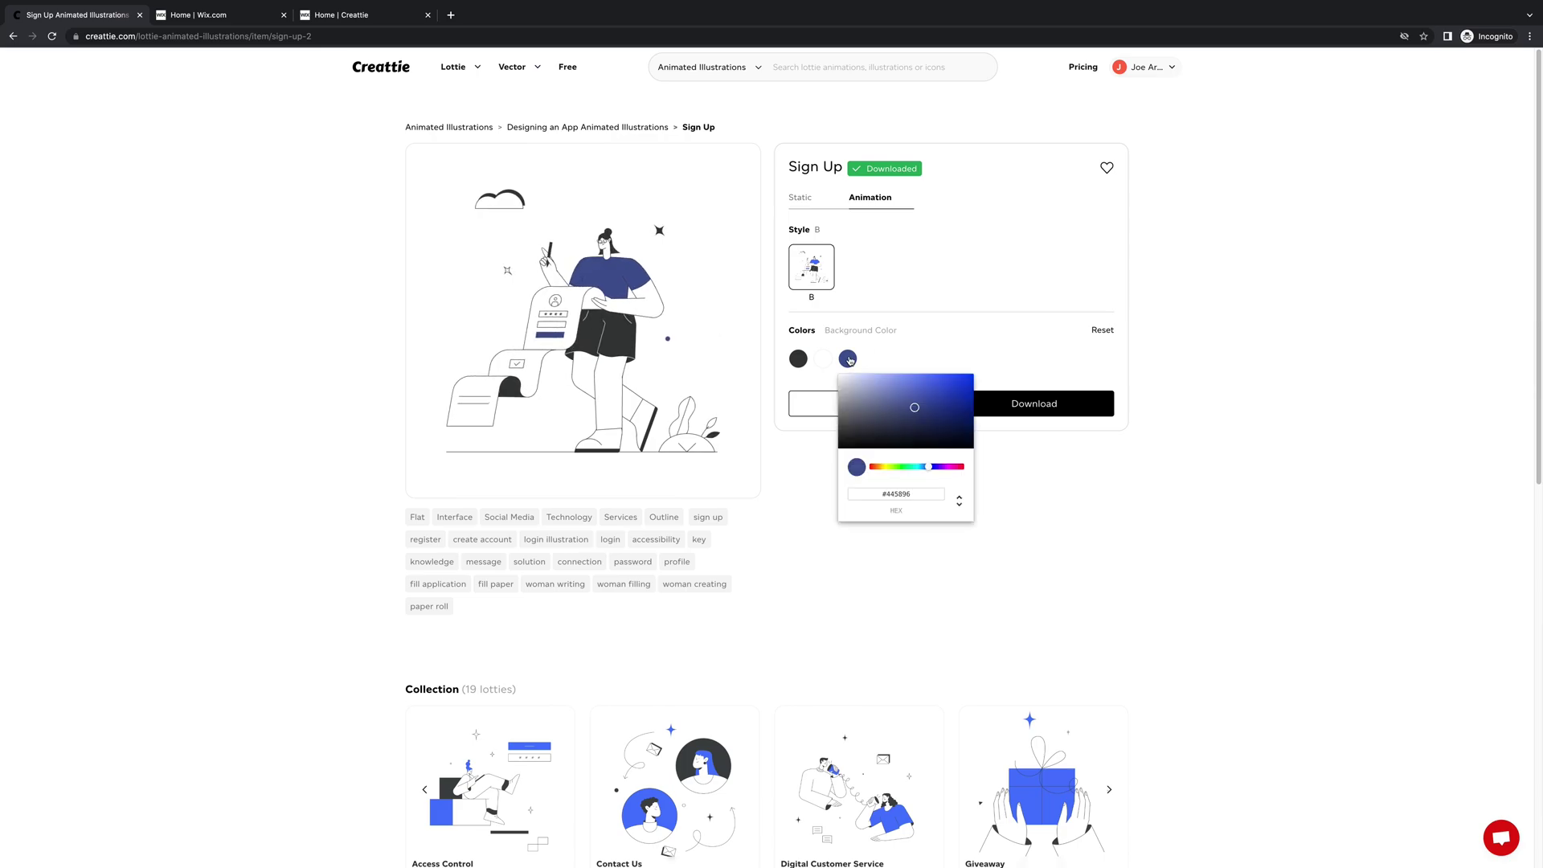
triple_click(881, 493)
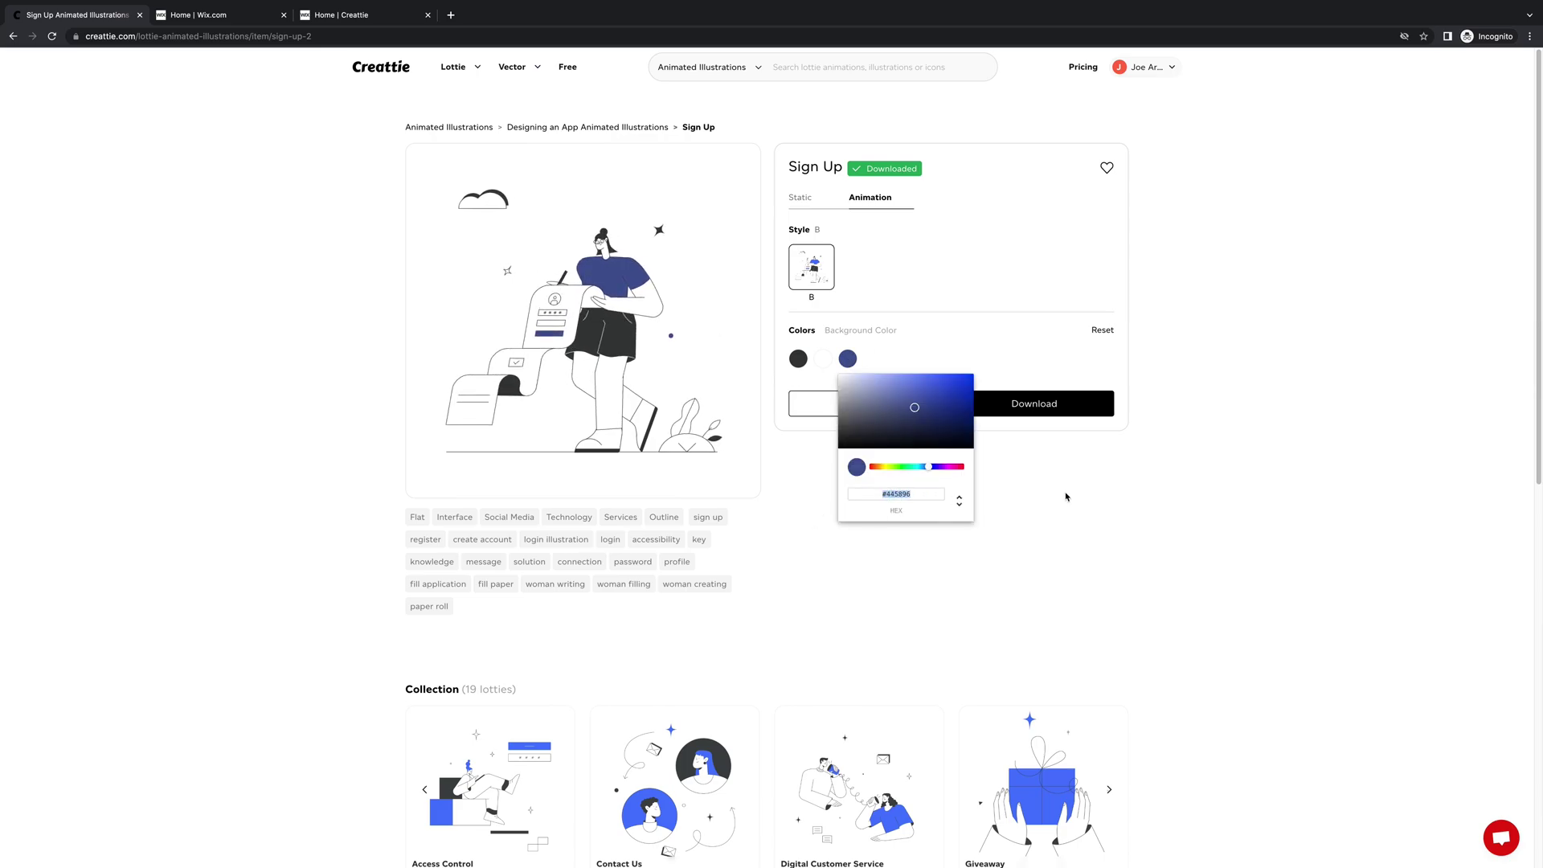
left_click(1206, 382)
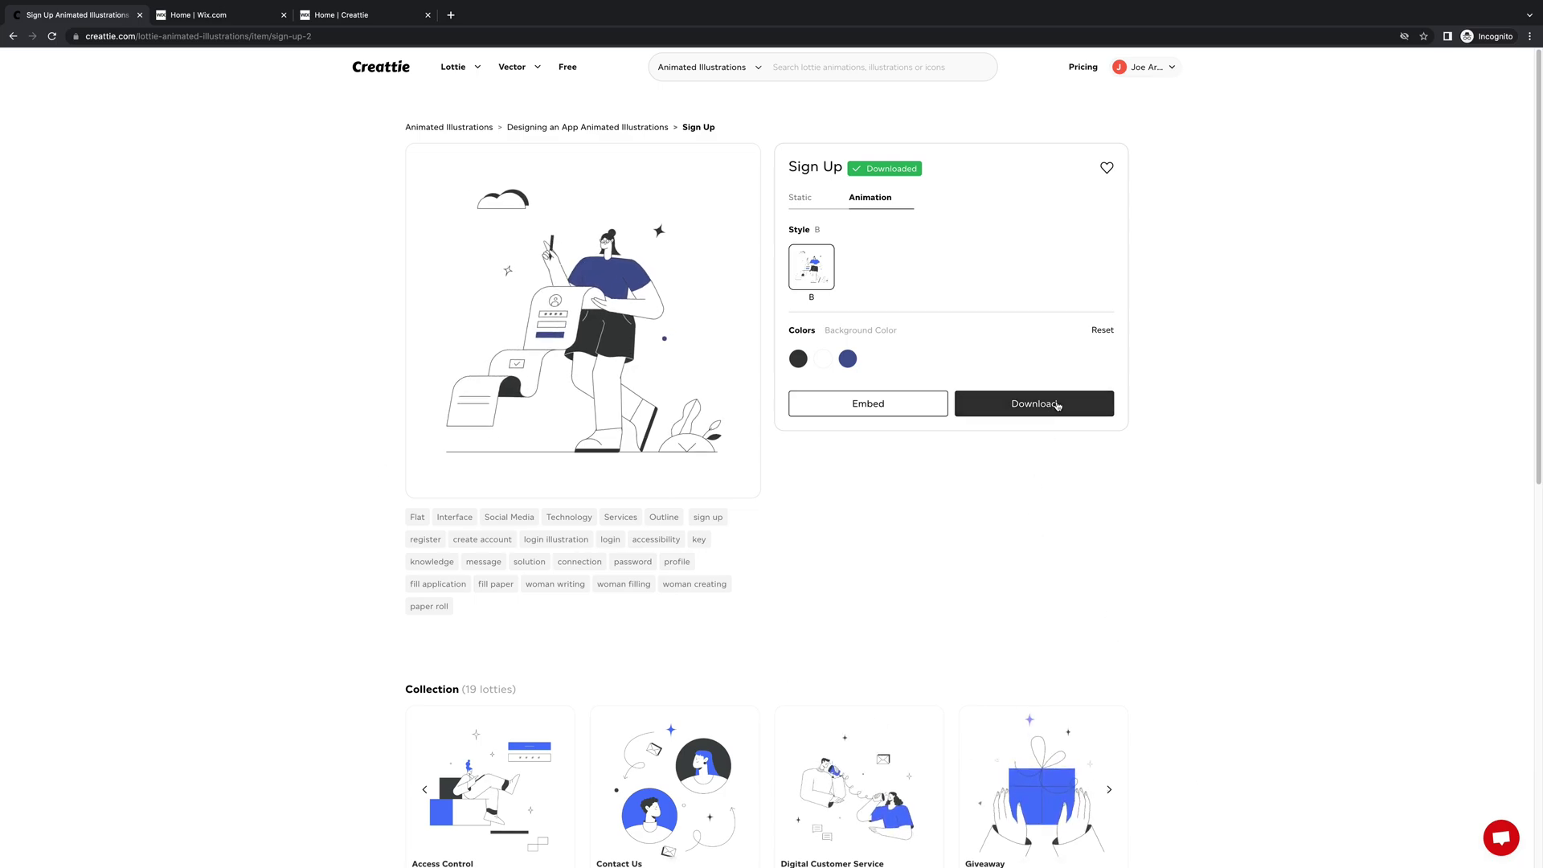
Copy the Sign Up embed code at 50% playback speed and return to the Wix dashboard.
left_click(923, 406)
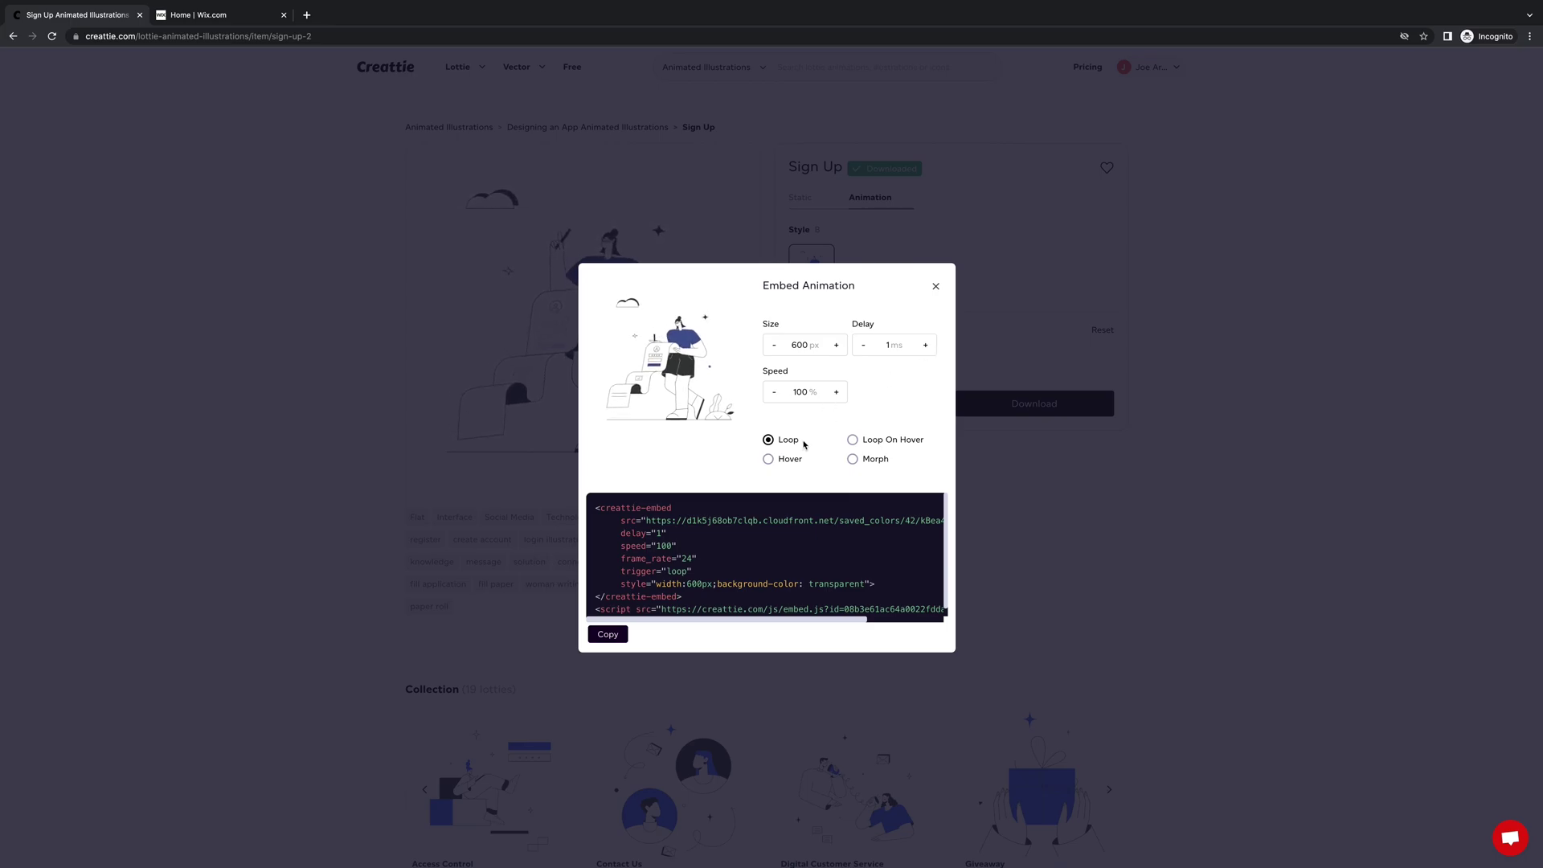
left_click(775, 393)
left_click(775, 393)
left_click(775, 393)
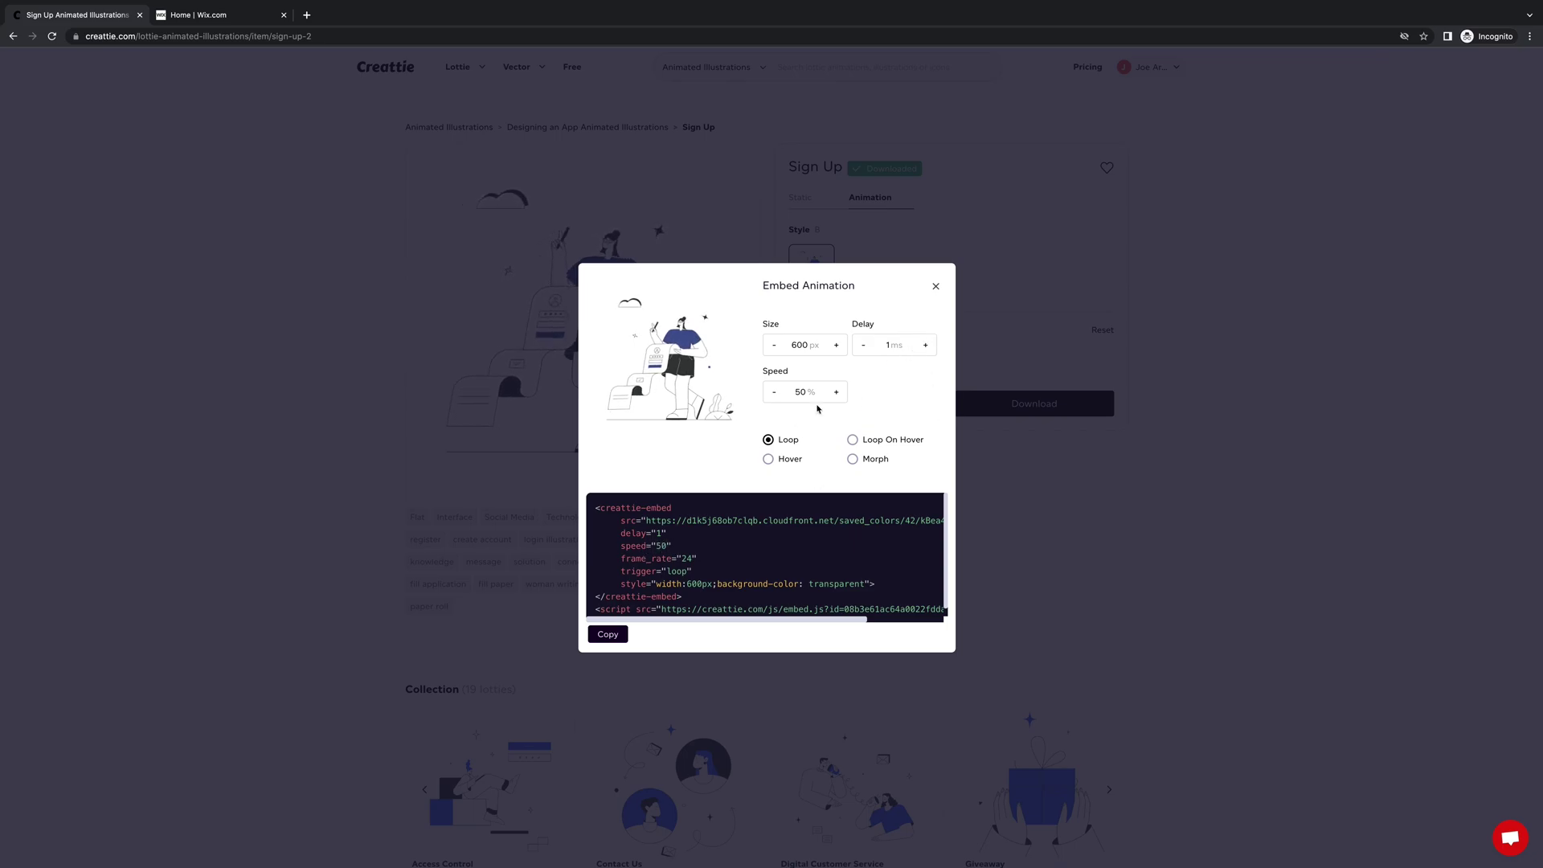
left_click(607, 636)
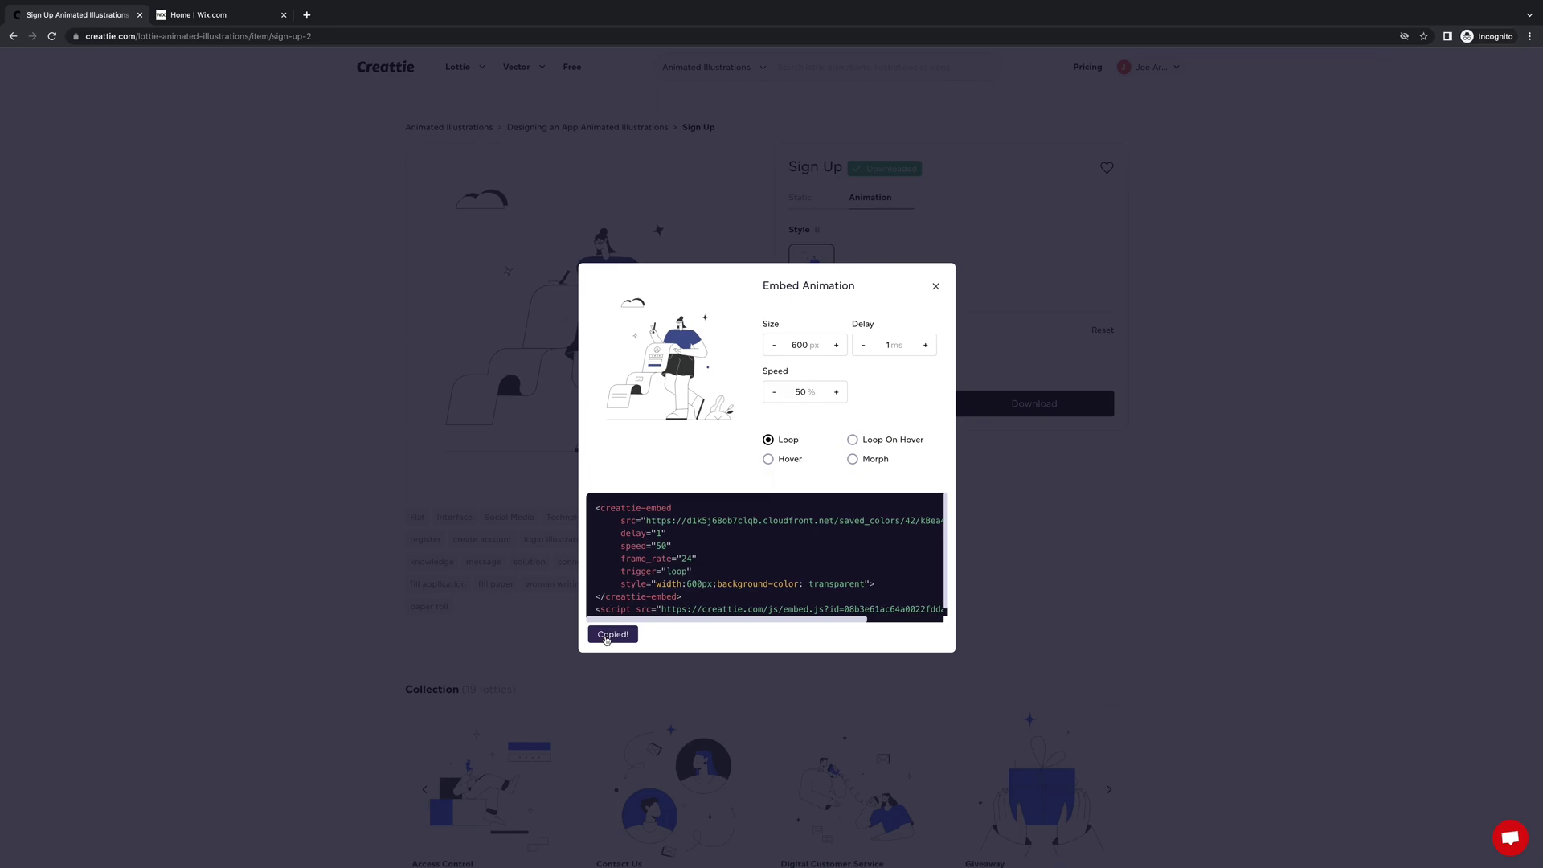
left_click(245, 17)
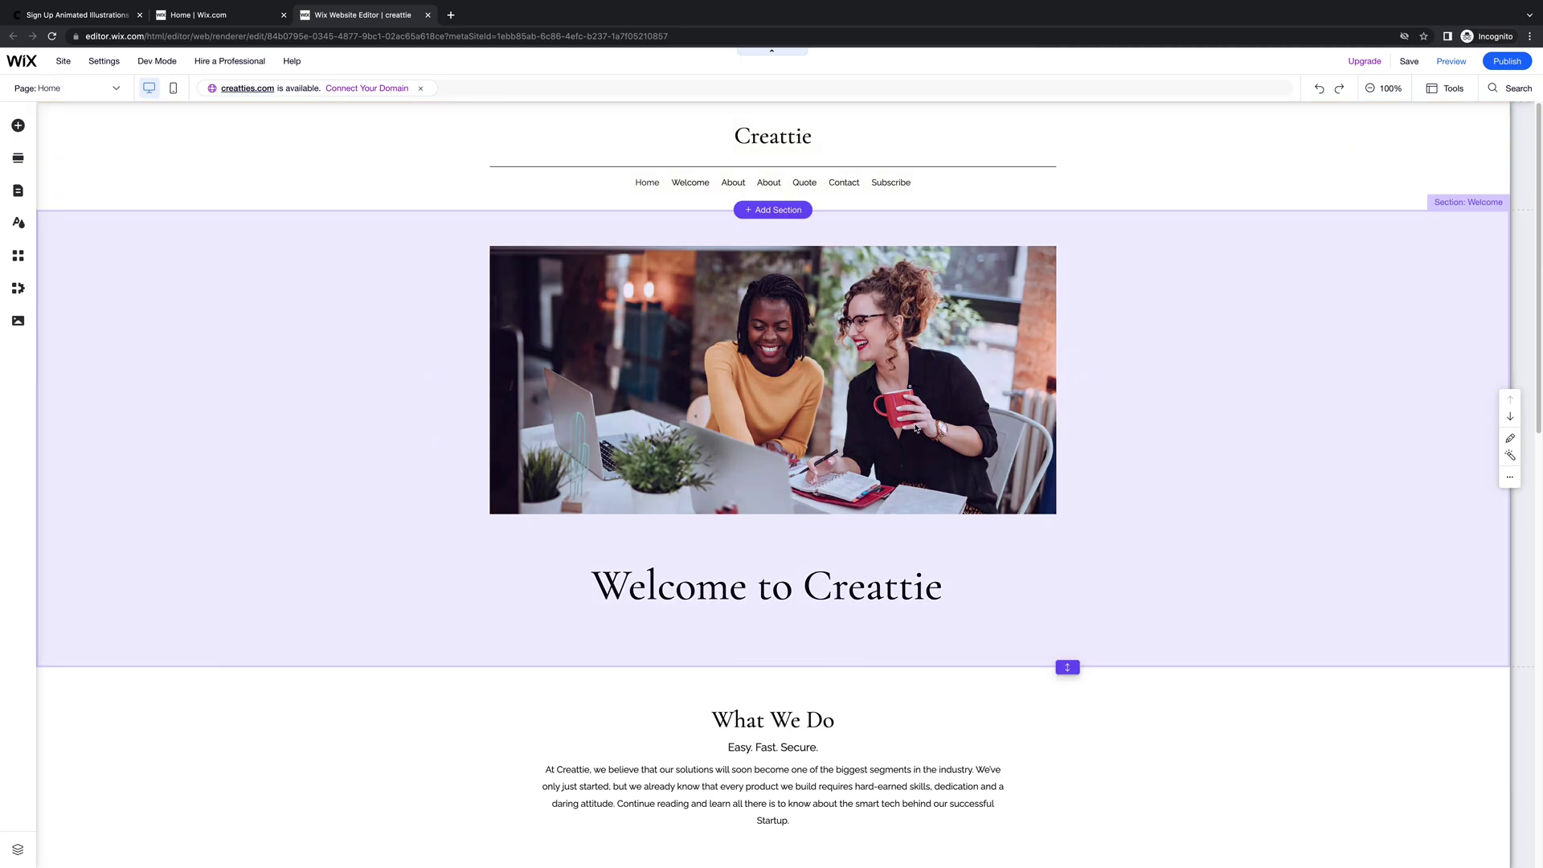
Scroll the Creattie home page down to the Get in Touch contact form.
scroll(915, 434, "down", 15)
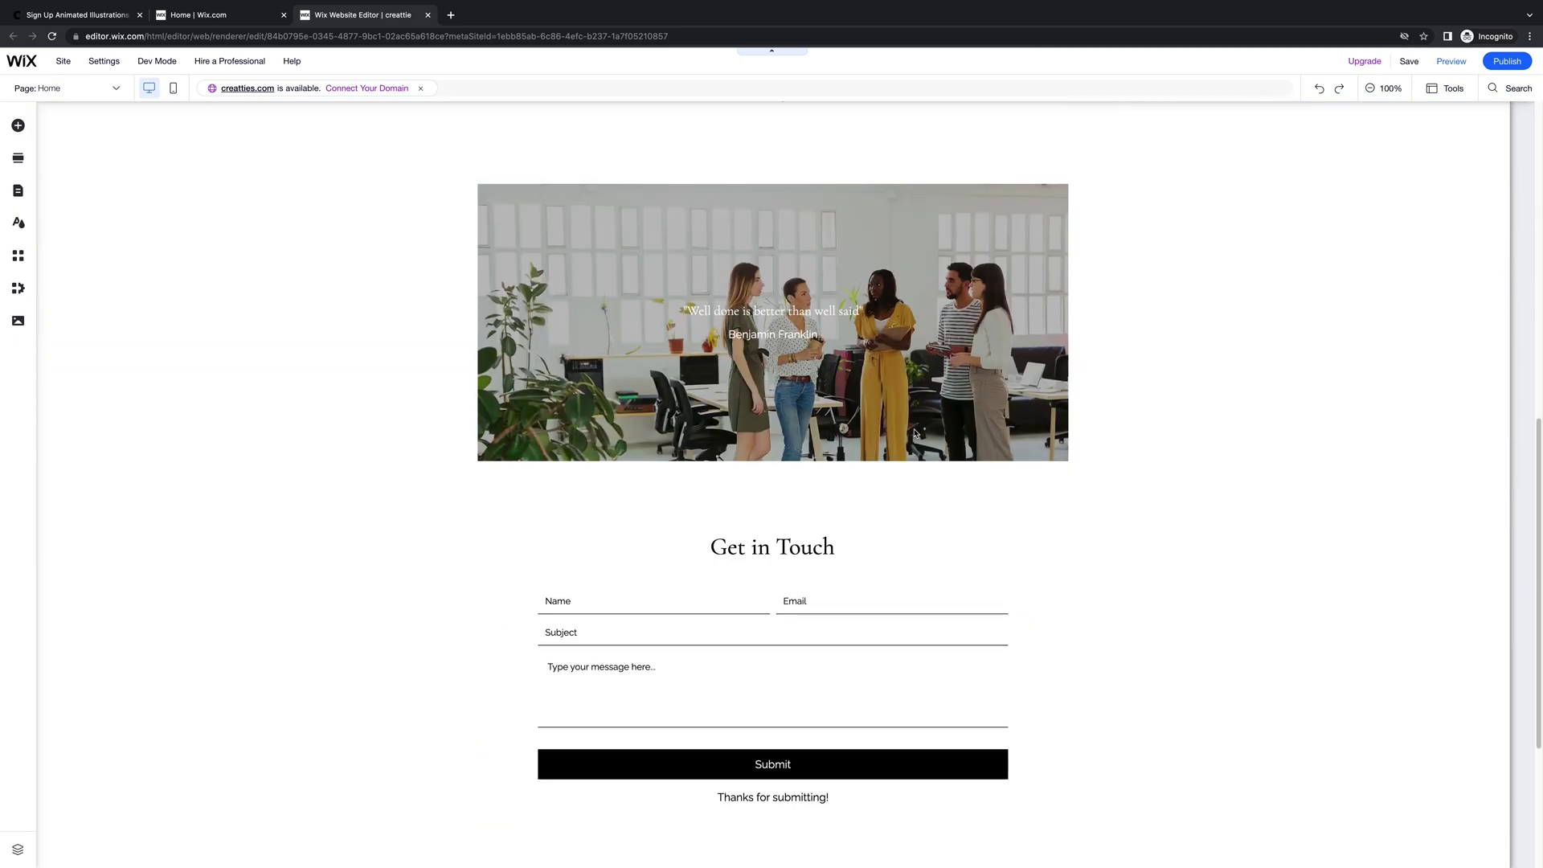
scroll(915, 434, "up", 5)
scroll(908, 438, "down", 2)
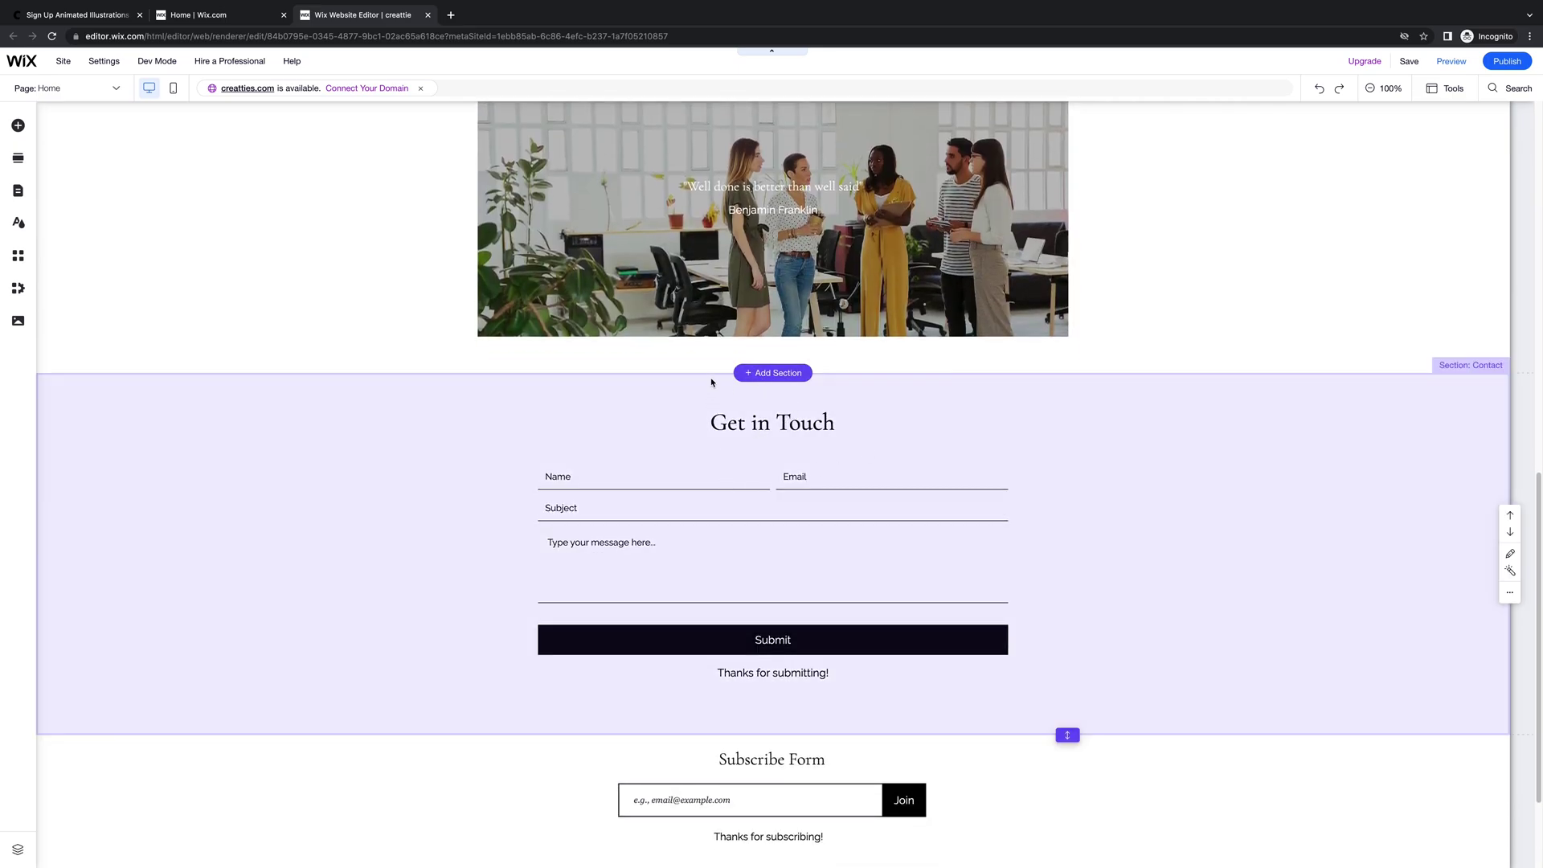
scroll(685, 518, "down", 3)
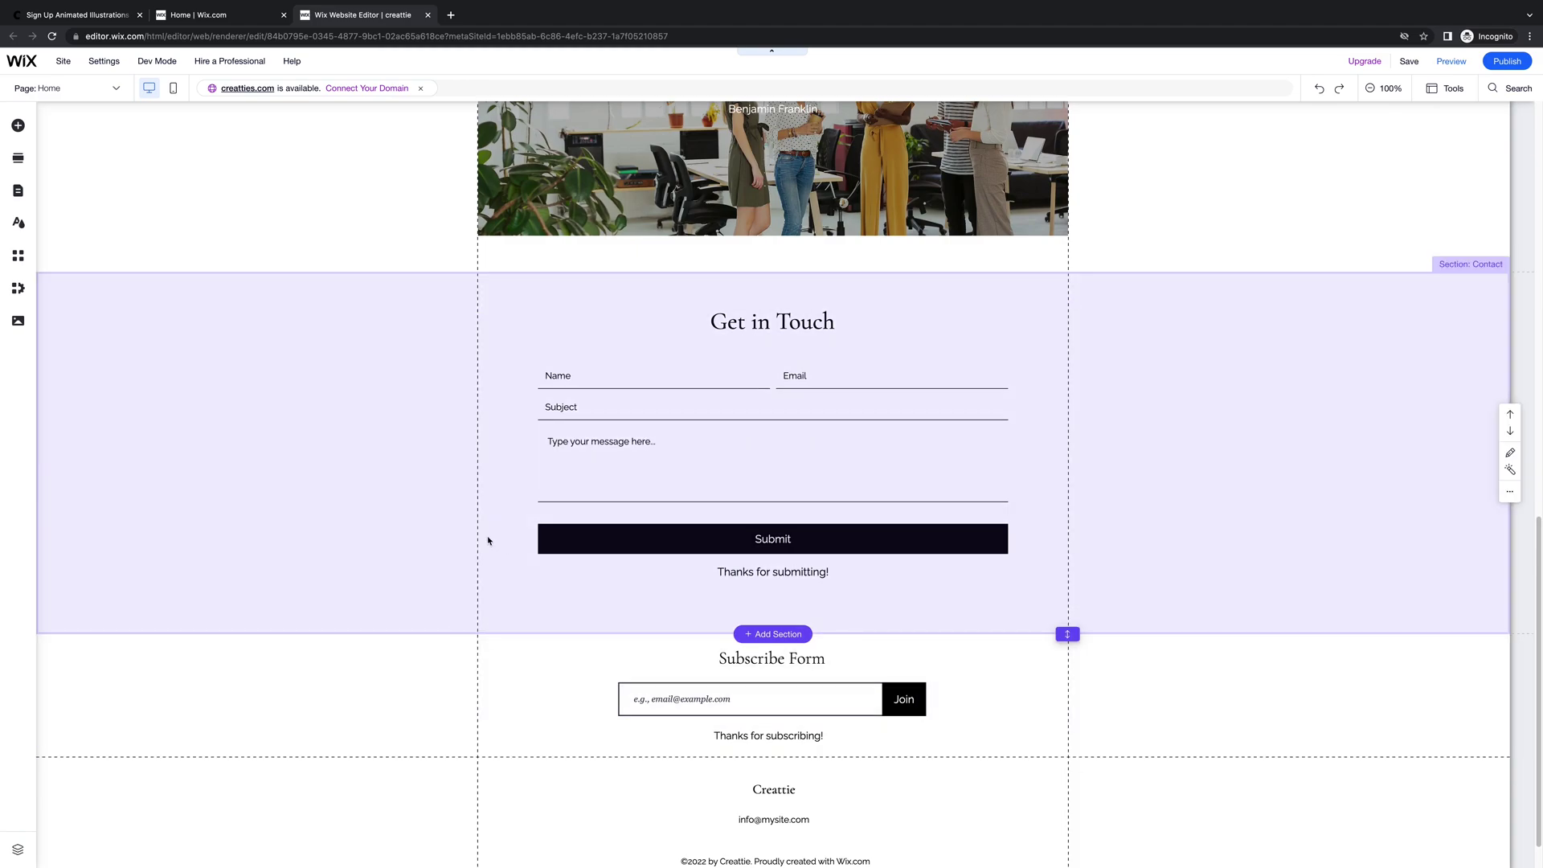
Make the contact strip taller, keeping it in its original place.
left_click(488, 540)
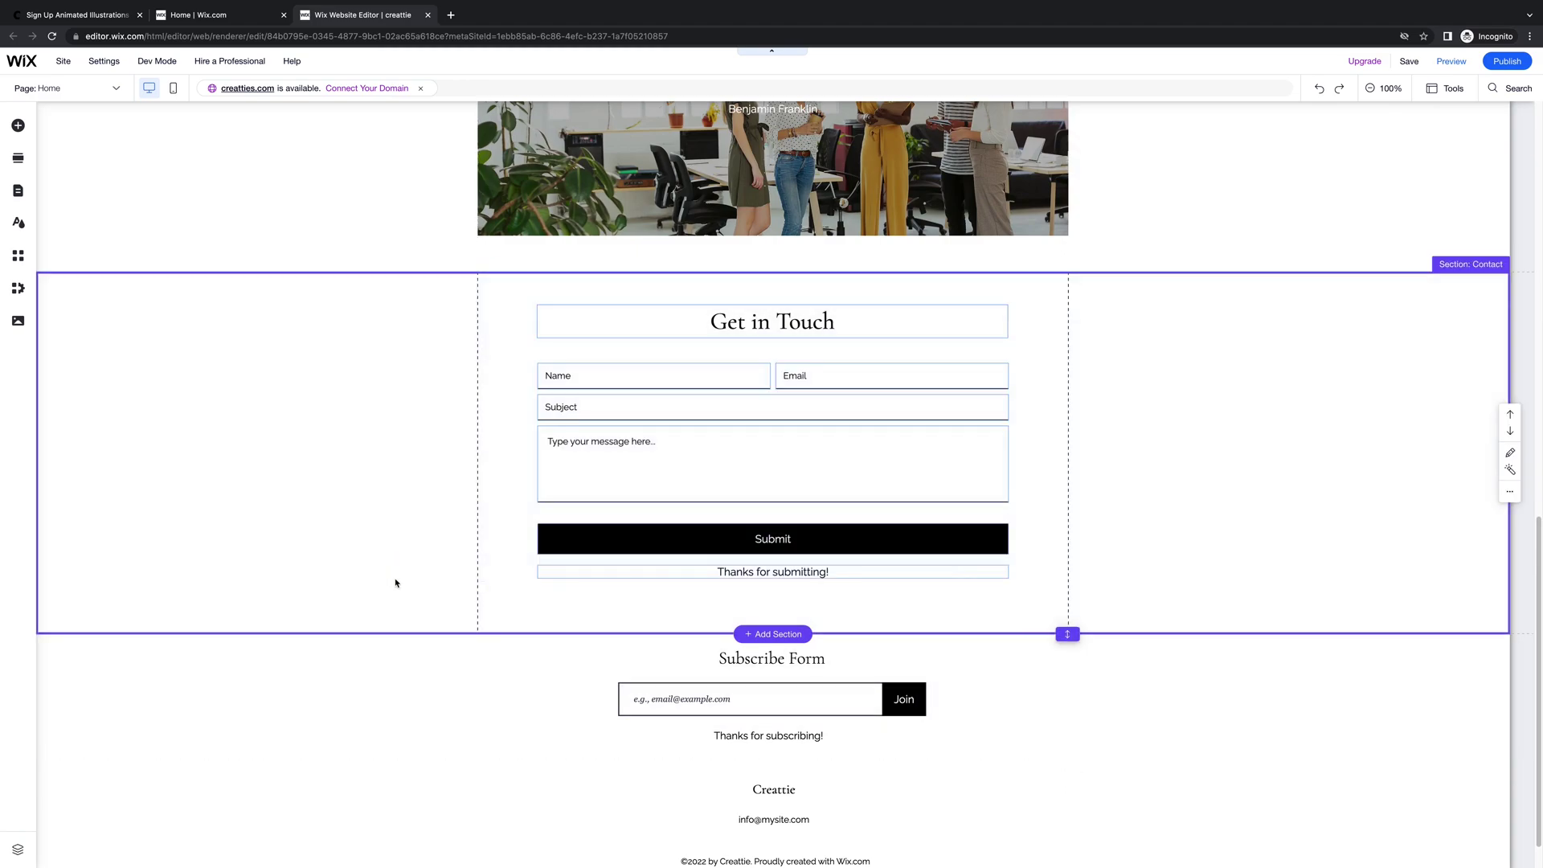
left_click(467, 631)
left_click_drag(467, 633, 447, 782)
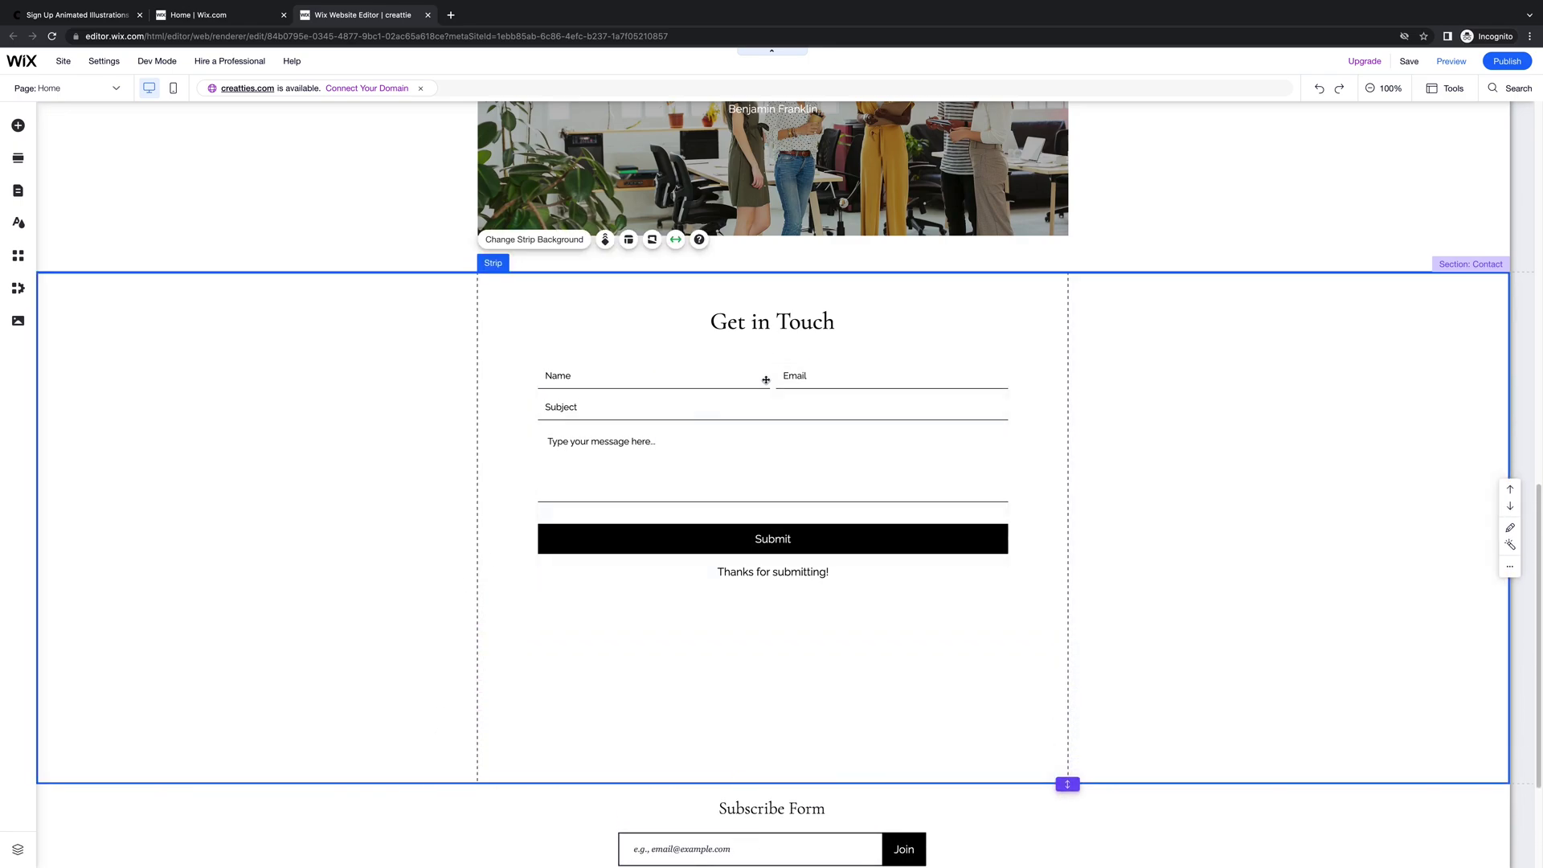
left_click_drag(769, 471, 771, 617)
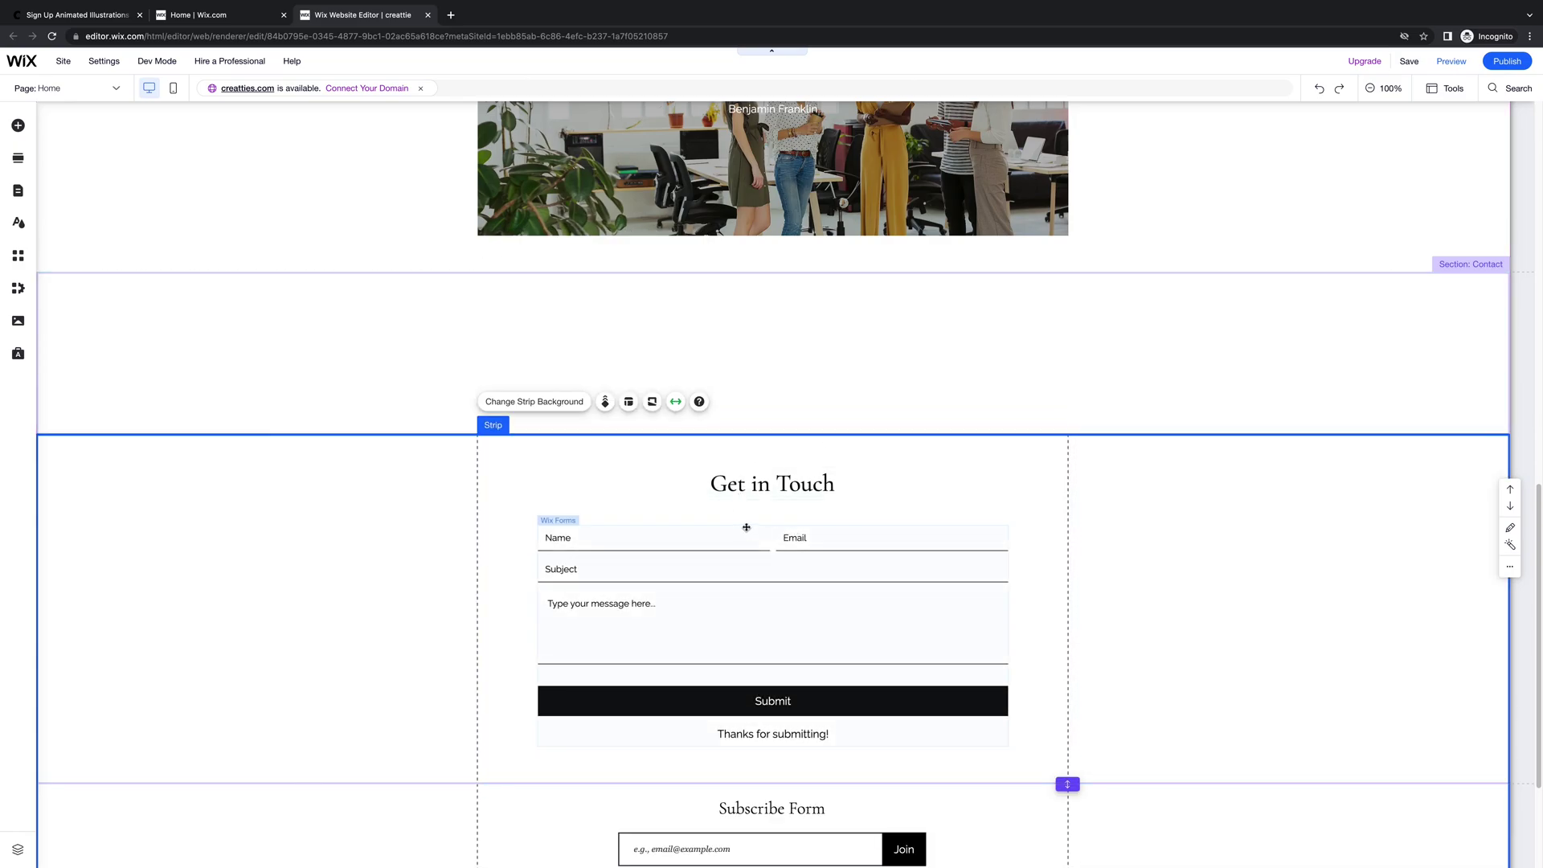
left_click_drag(396, 521, 403, 358)
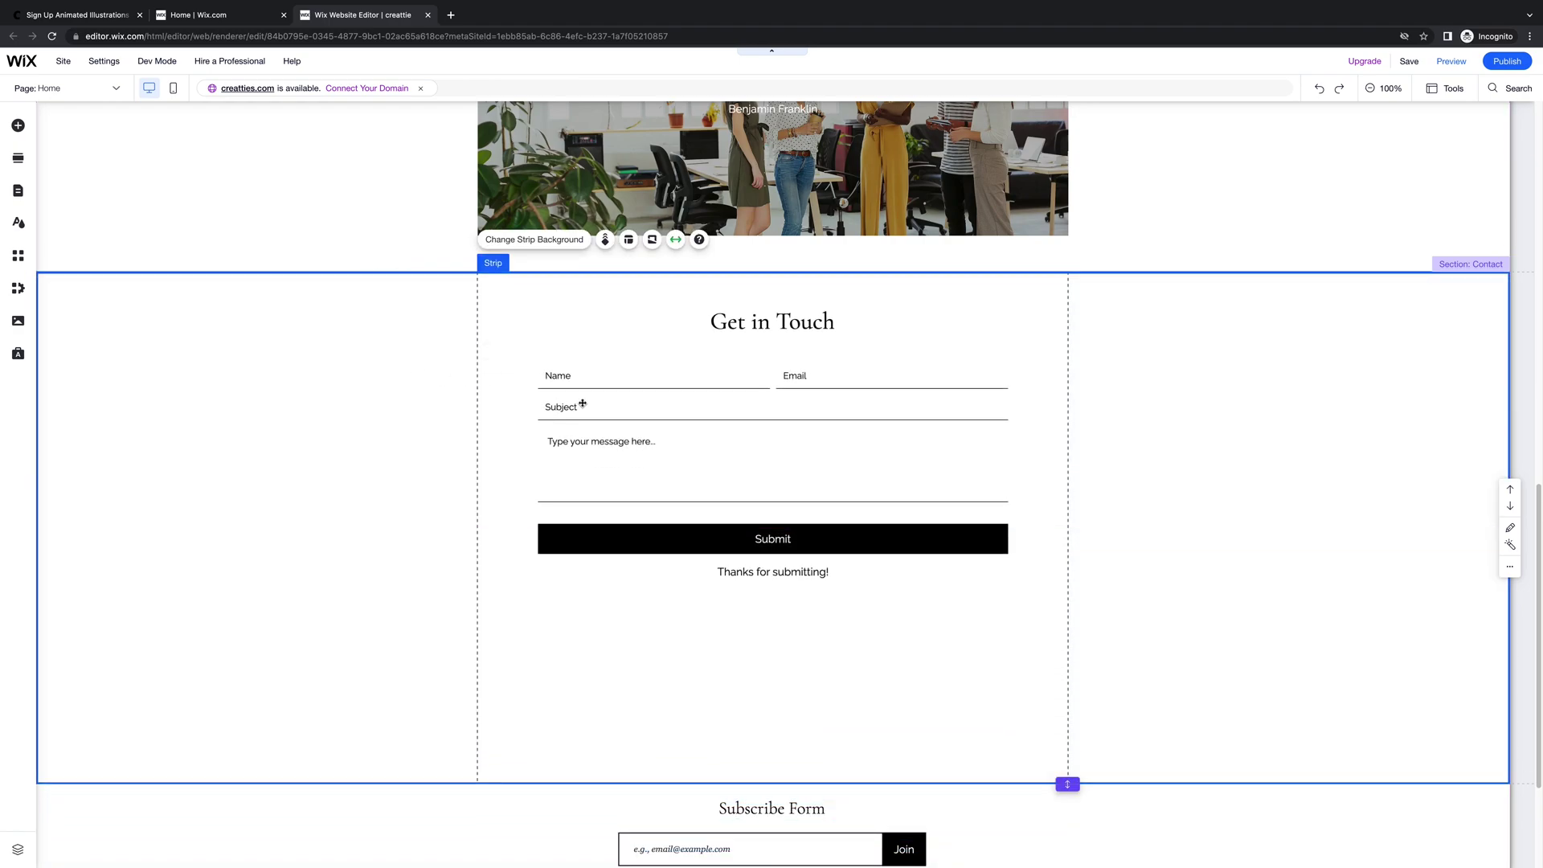
Move the contact form and the Get in Touch heading lower inside the strip.
left_click(768, 449)
left_click_drag(768, 449, 774, 628)
left_click(760, 327)
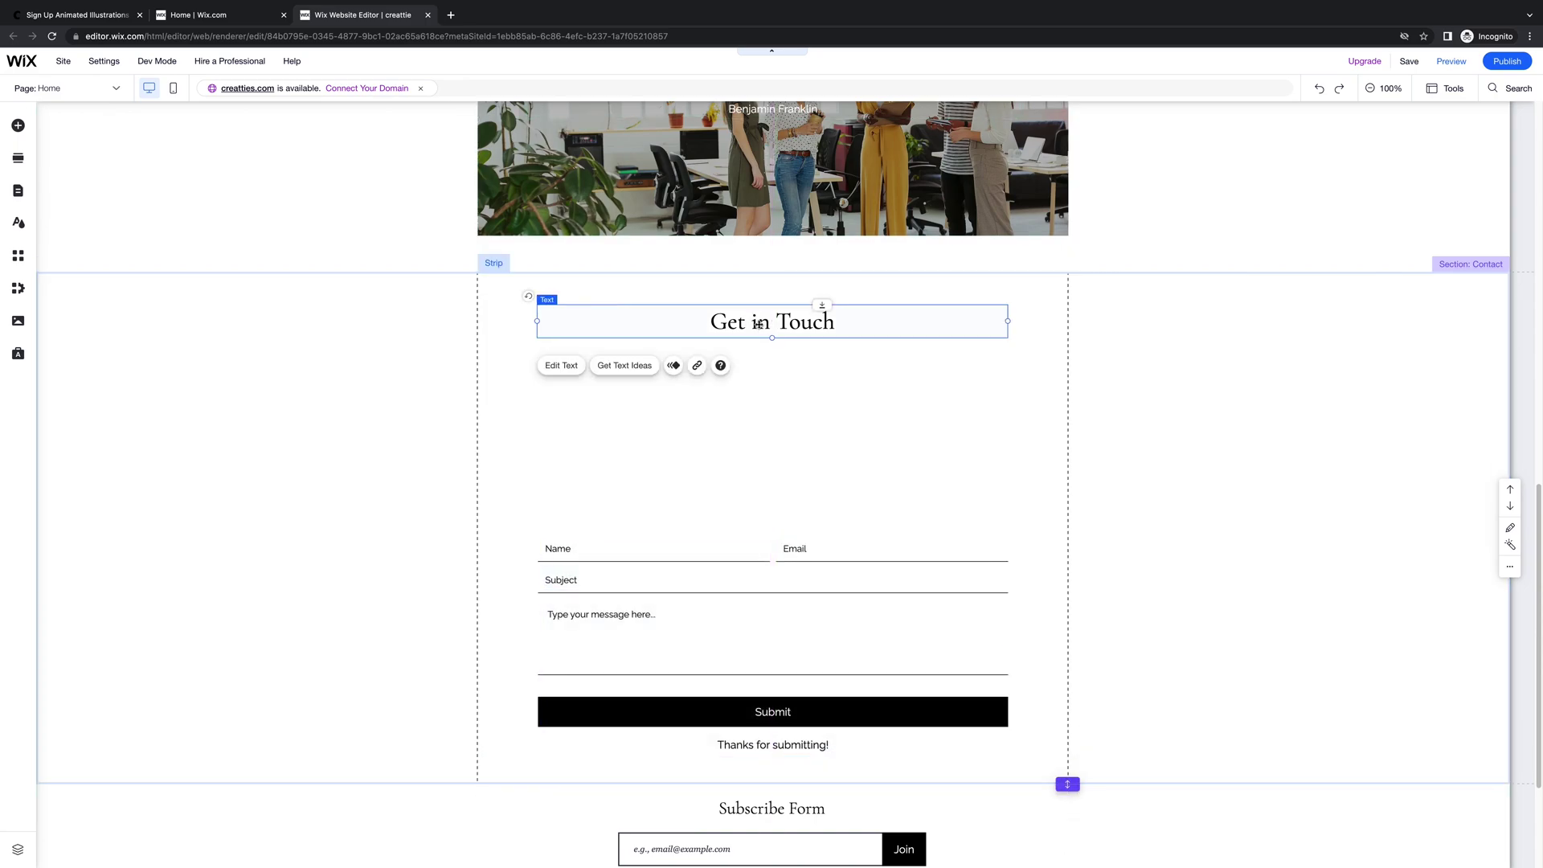
left_click_drag(760, 327, 761, 485)
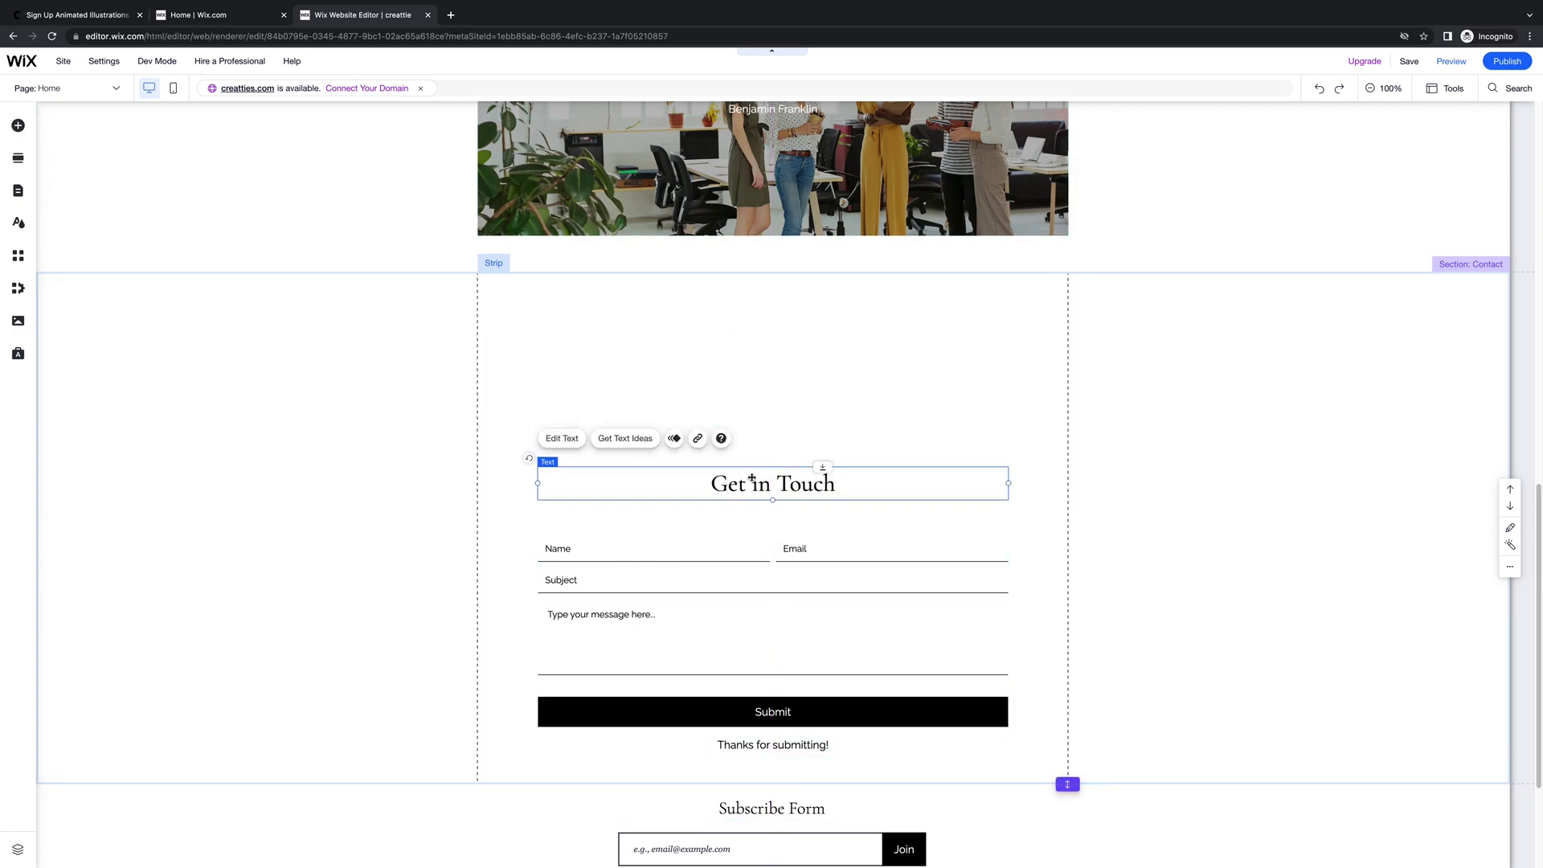
mouse_move(734, 273)
left_click(768, 351)
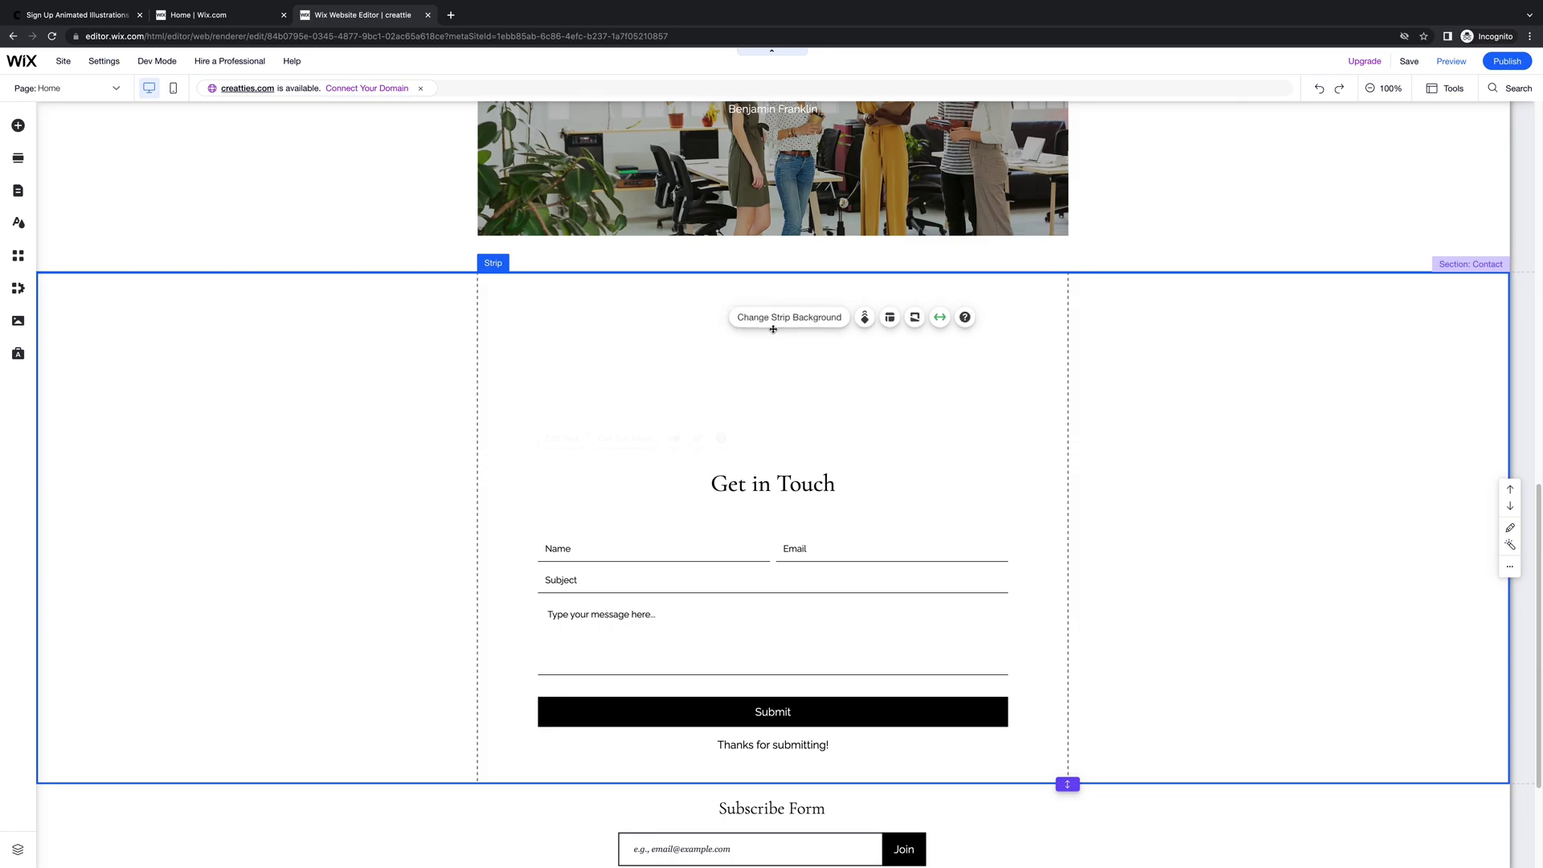
Add an HTML embed element to the Contact section.
left_click(21, 128)
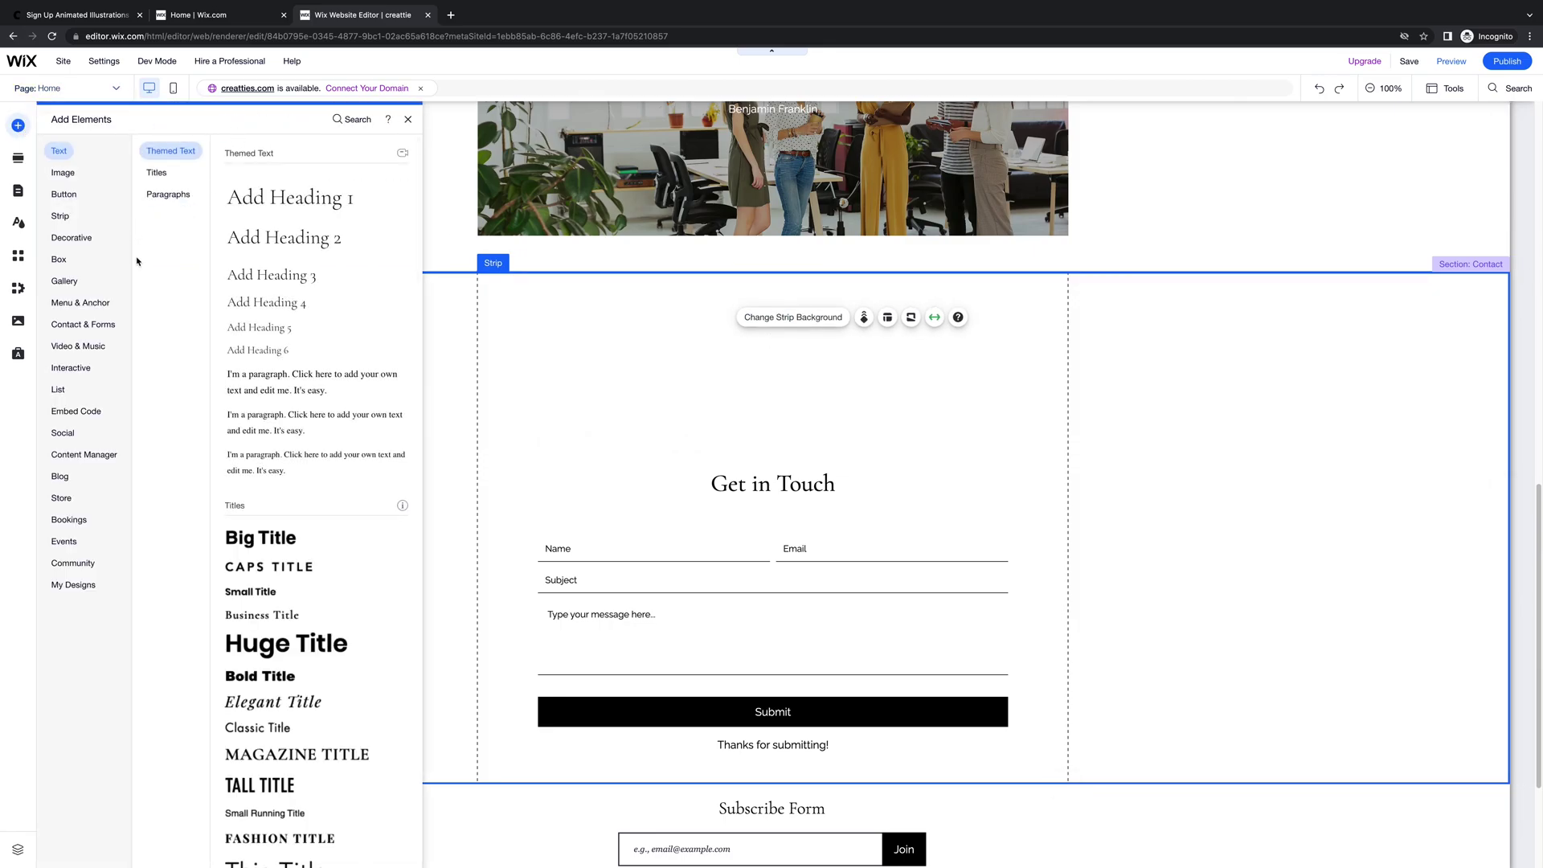
left_click(85, 414)
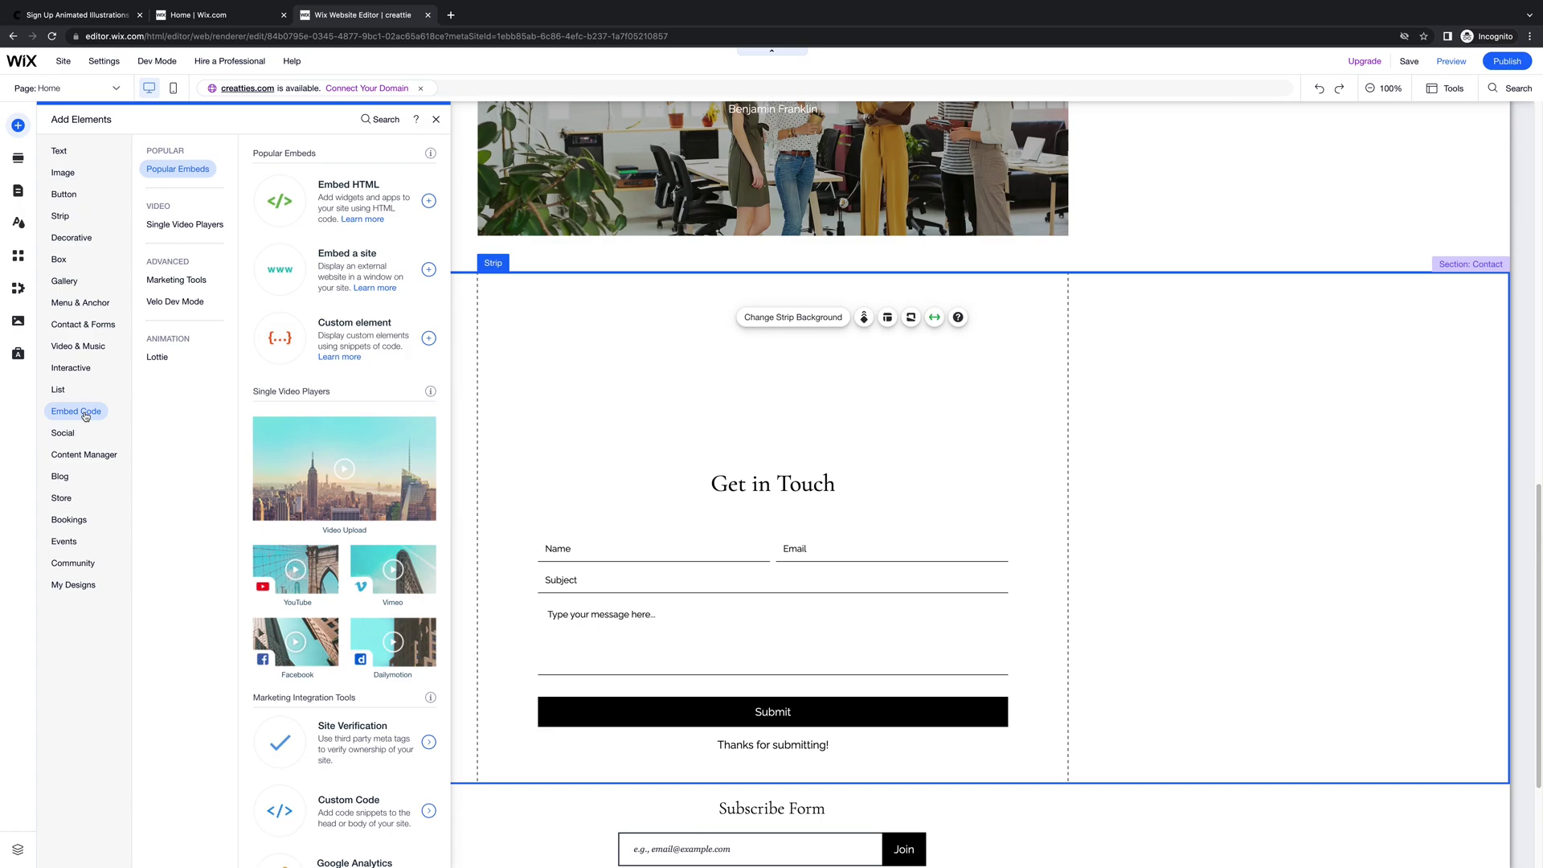
left_click(280, 203)
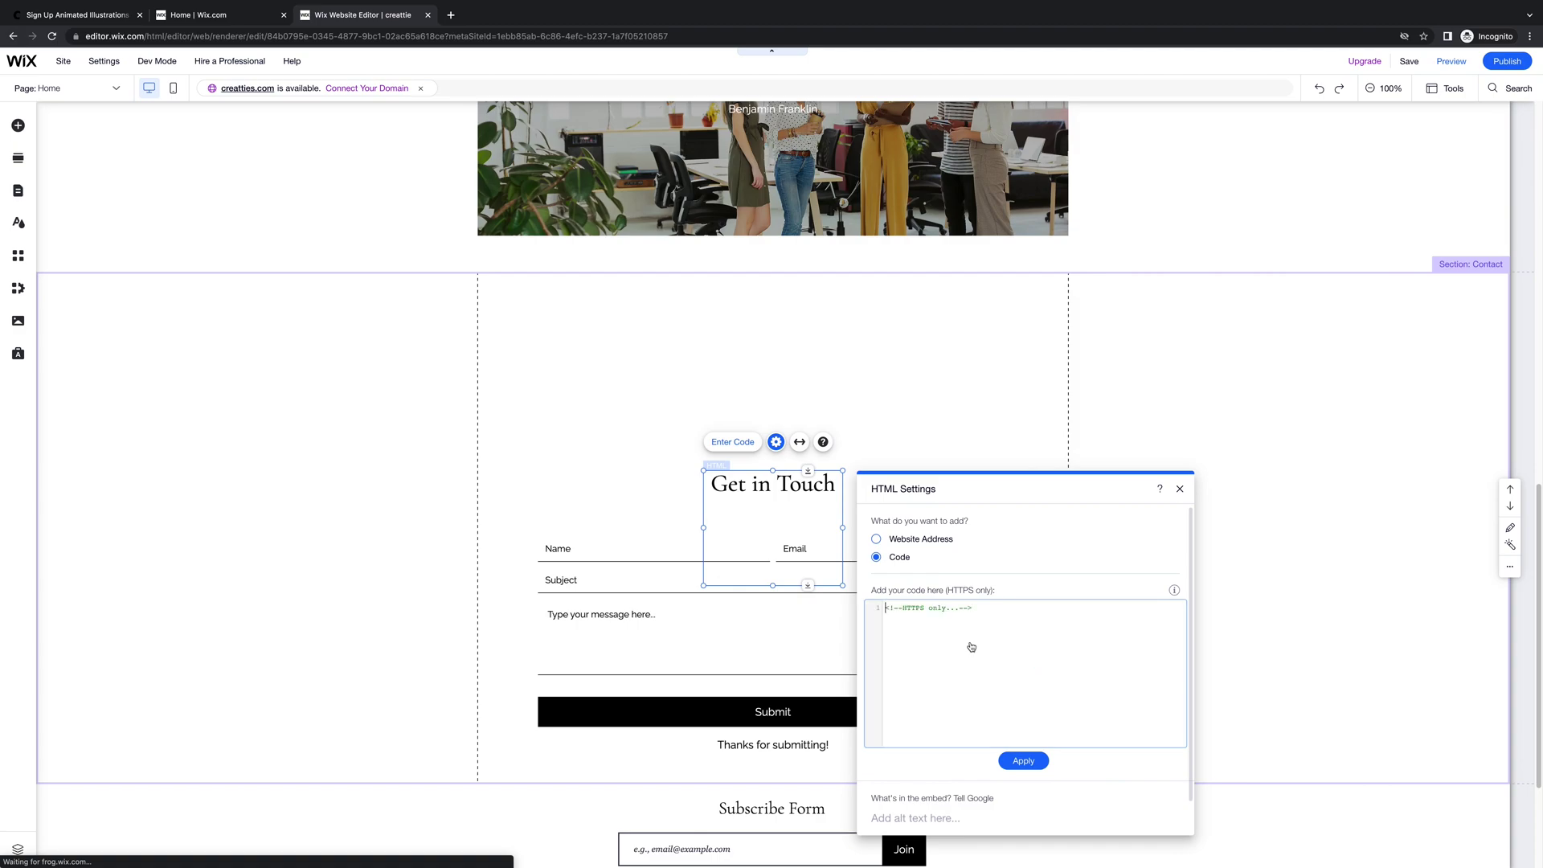
Replace the placeholder with the Creattie snippet and move the embed above the heading.
left_click(971, 647)
key("super+a")
type("<creattie-embed     src=\"https://d1k5j68ob7clqb.cloudfront.net/saved_colors/42/kBea4Bi6xLDxRMLX.json\"     delay=\"1\"     speed=\"50\"     frame_rate=\"24\"     trigger=\"loop\"     style=\"width:600px;background-color: transparent\"> </creattie-embed> <script src=\"https://creattie.com/js/embed.js?id=08b3e61ac64a0022fdda\" defer></script>")
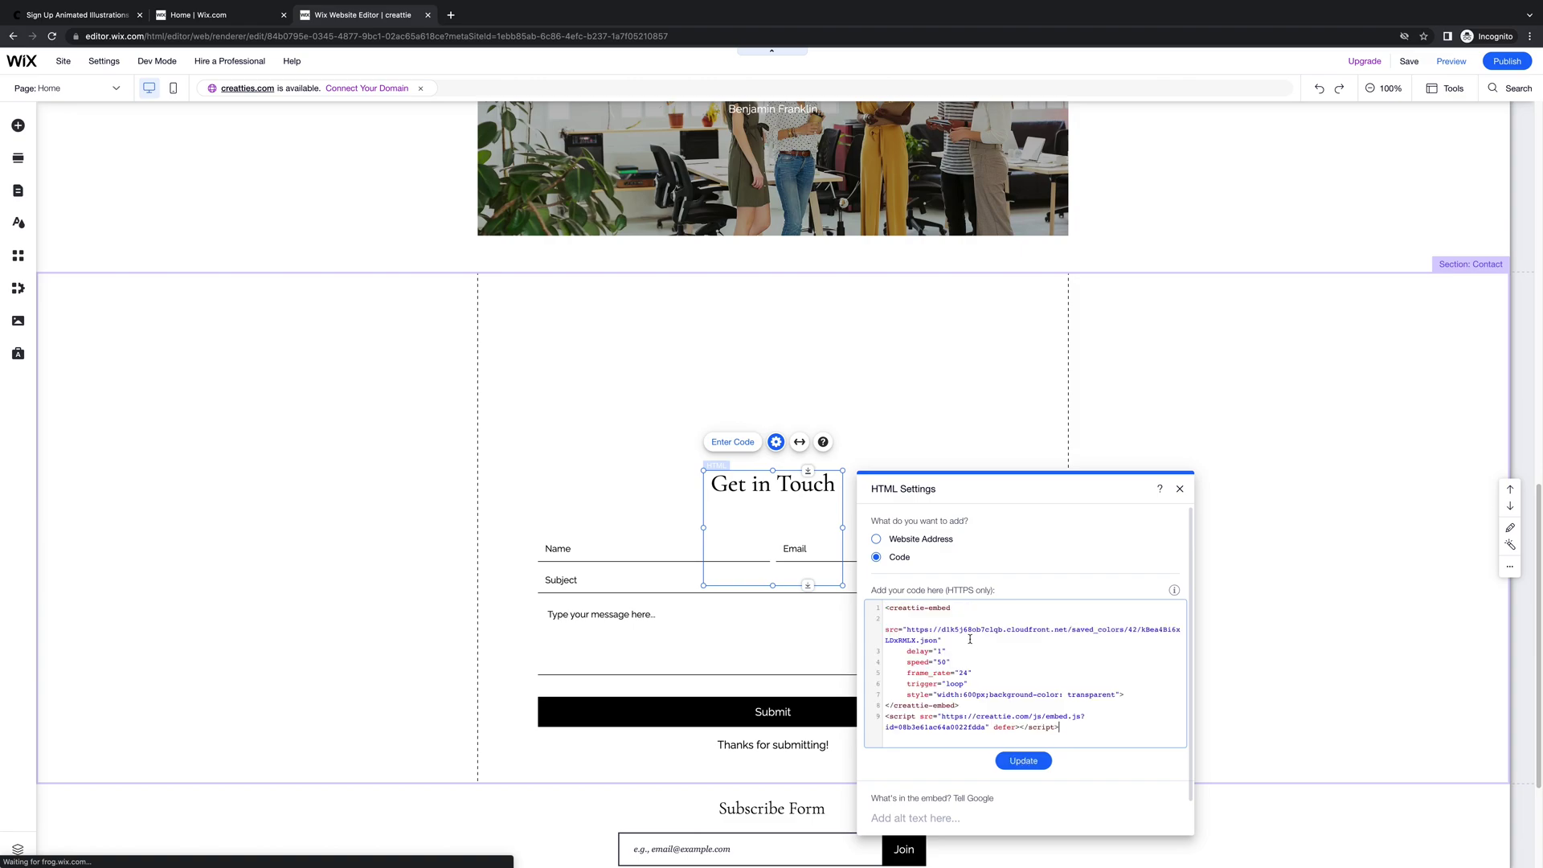
left_click(1029, 760)
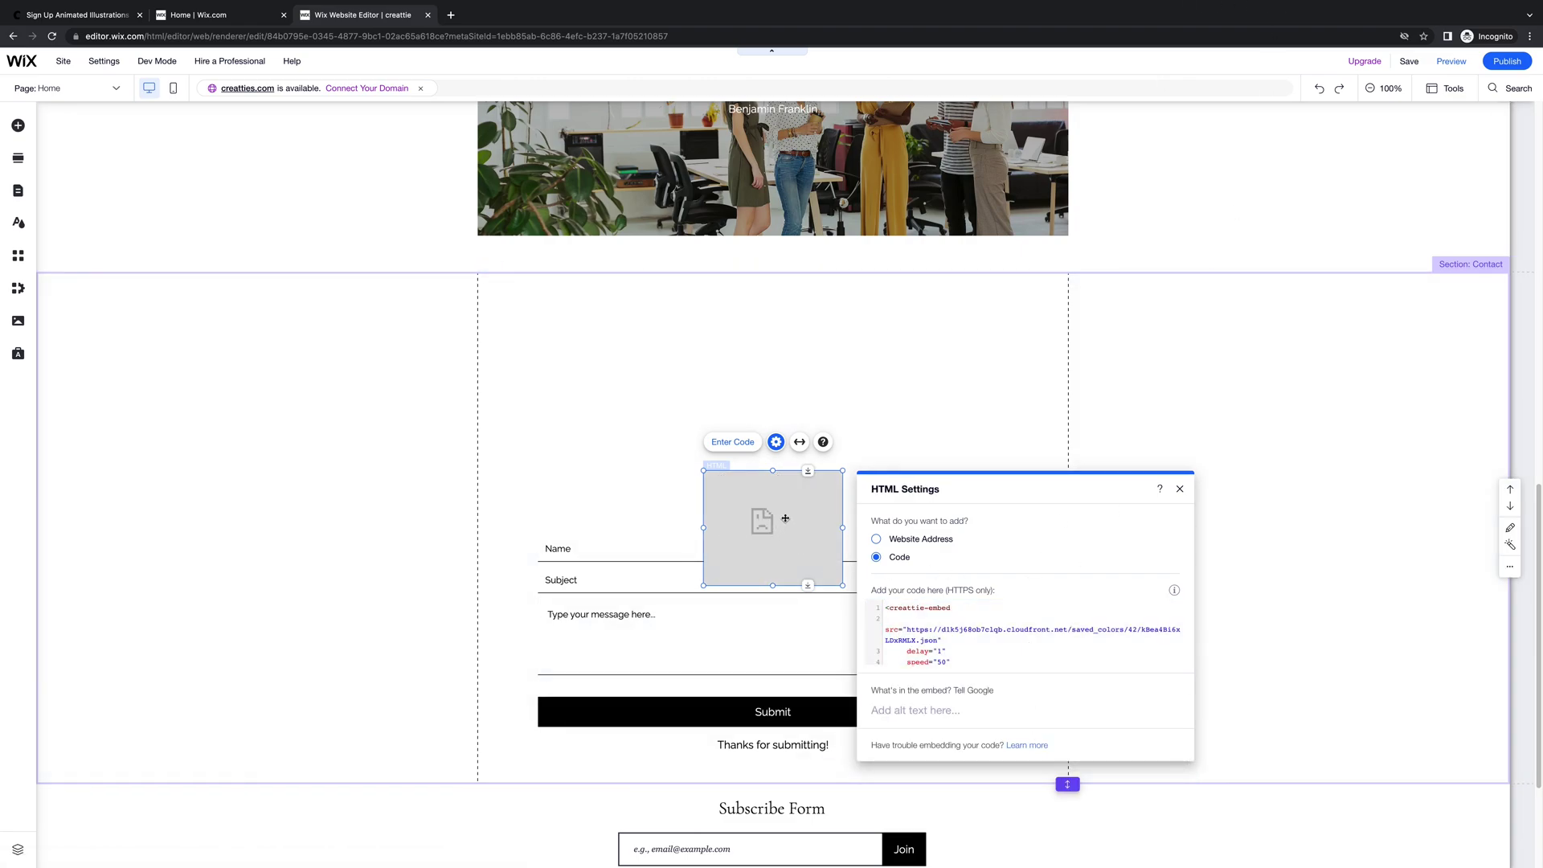
left_click_drag(785, 518, 785, 356)
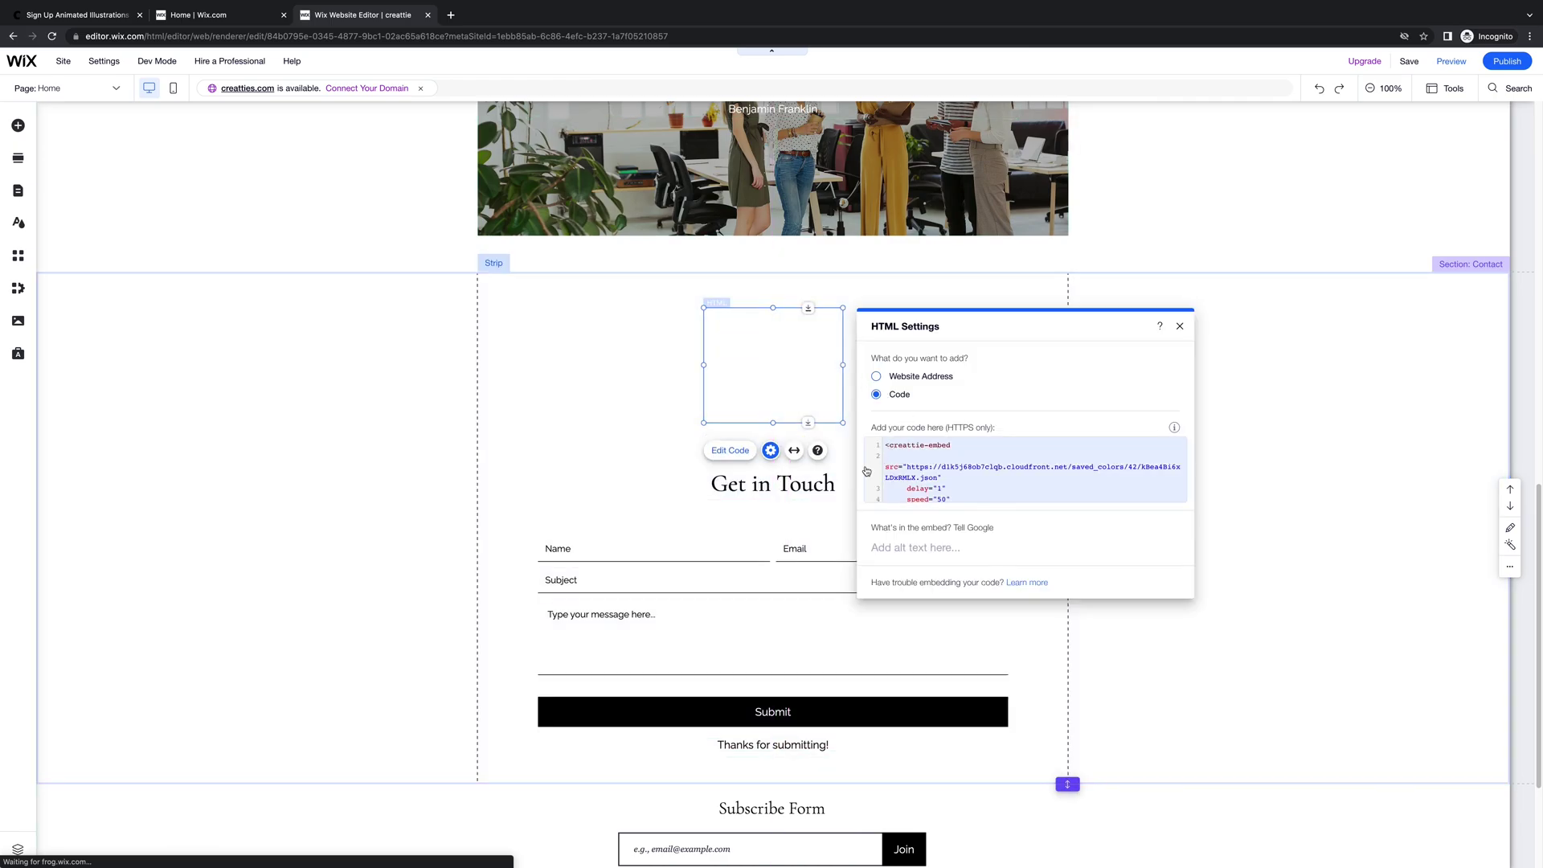
Enlarge the embed to about 726 by 640 and move it up and left.
left_click(1180, 327)
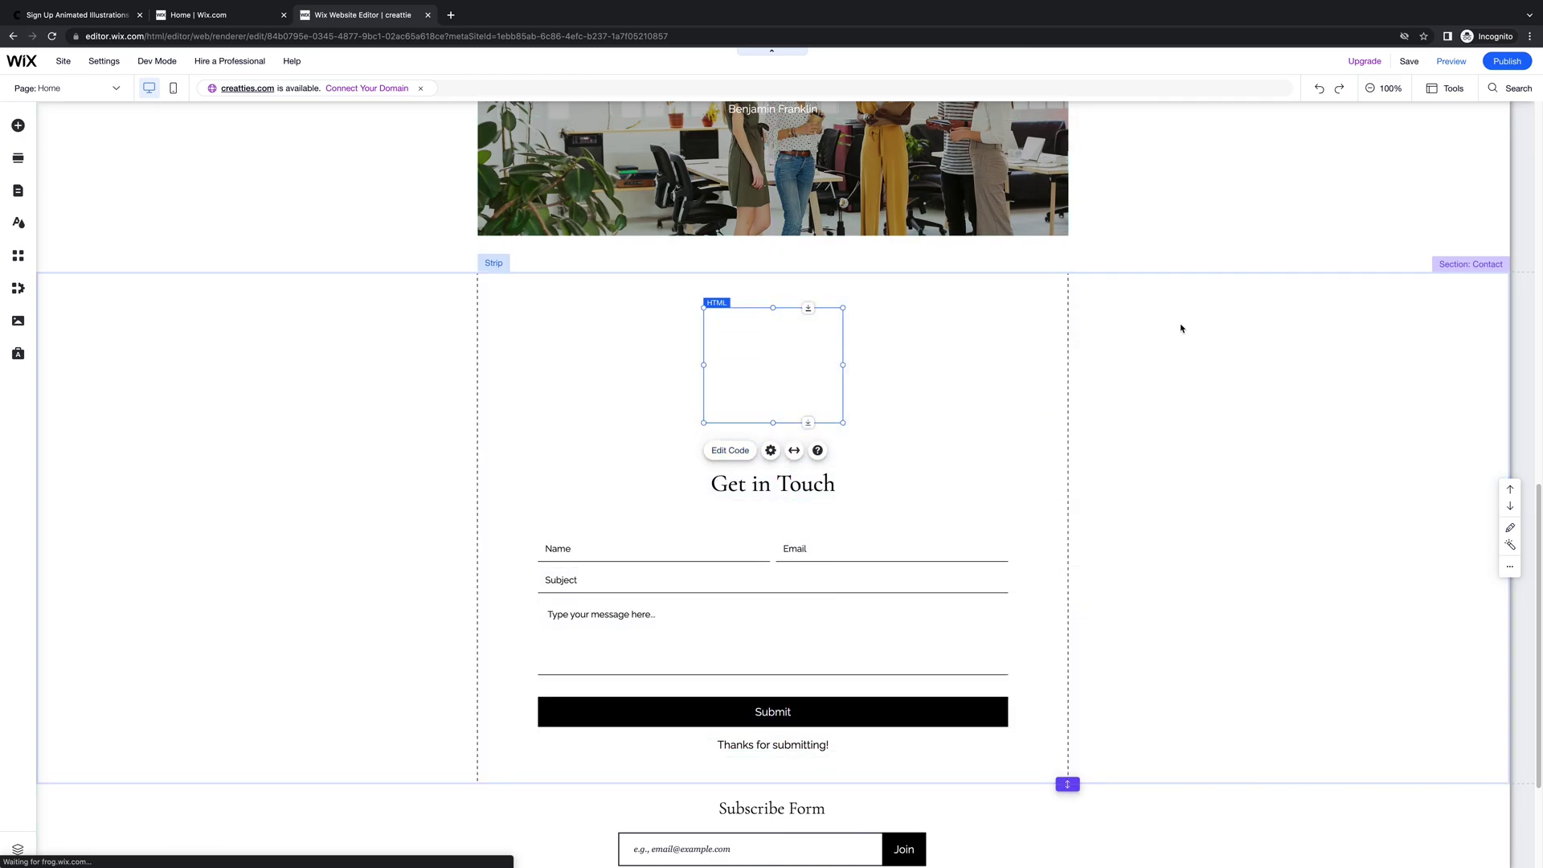
left_click_drag(843, 423, 1019, 583)
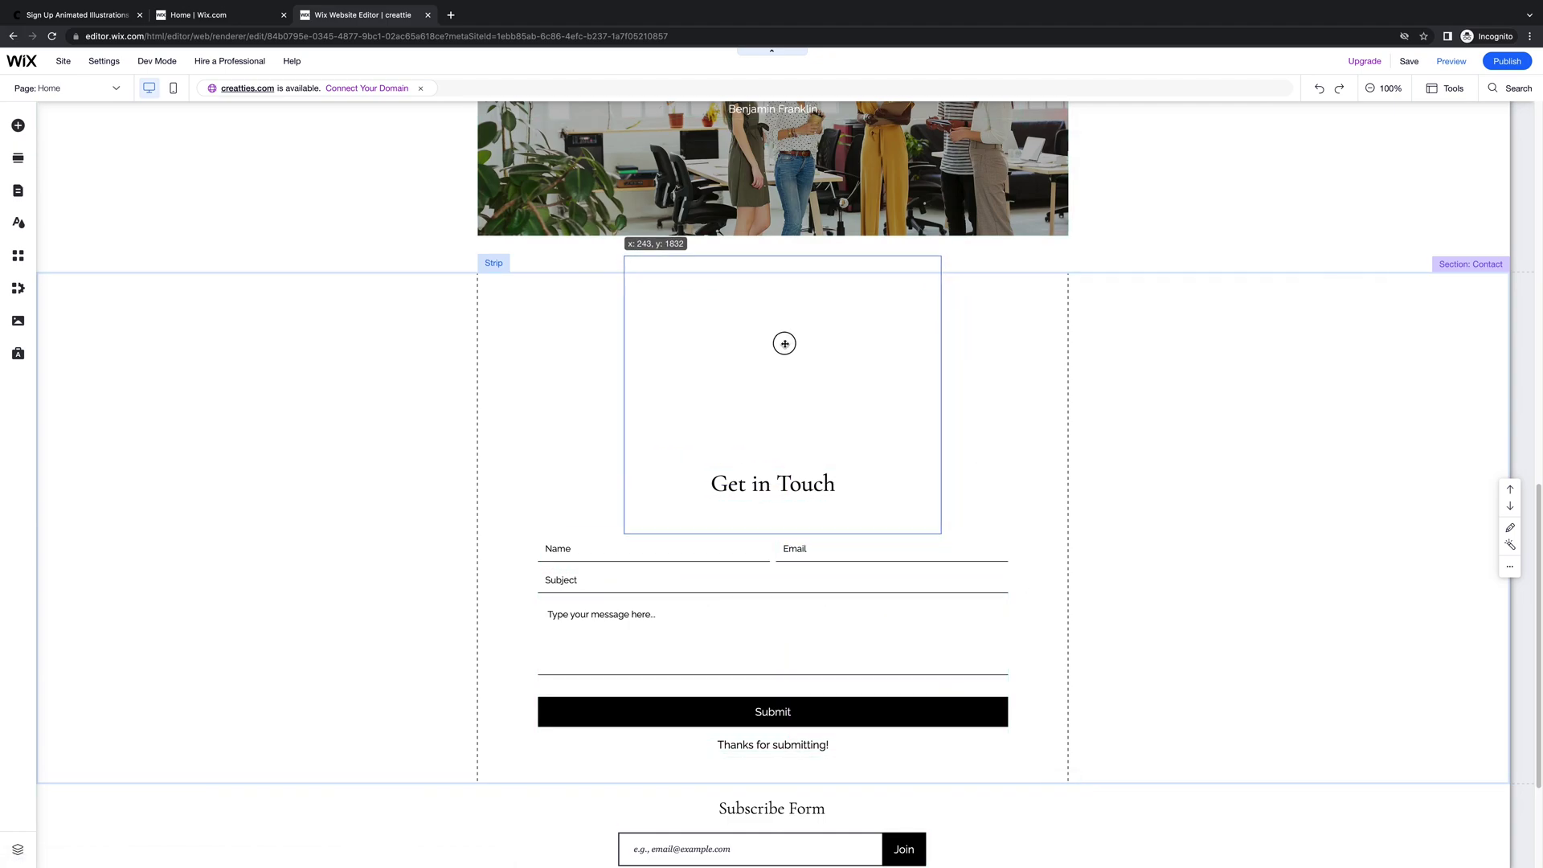
left_click_drag(784, 343, 755, 352)
left_click_drag(898, 533, 819, 411)
left_click_drag(720, 331, 786, 368)
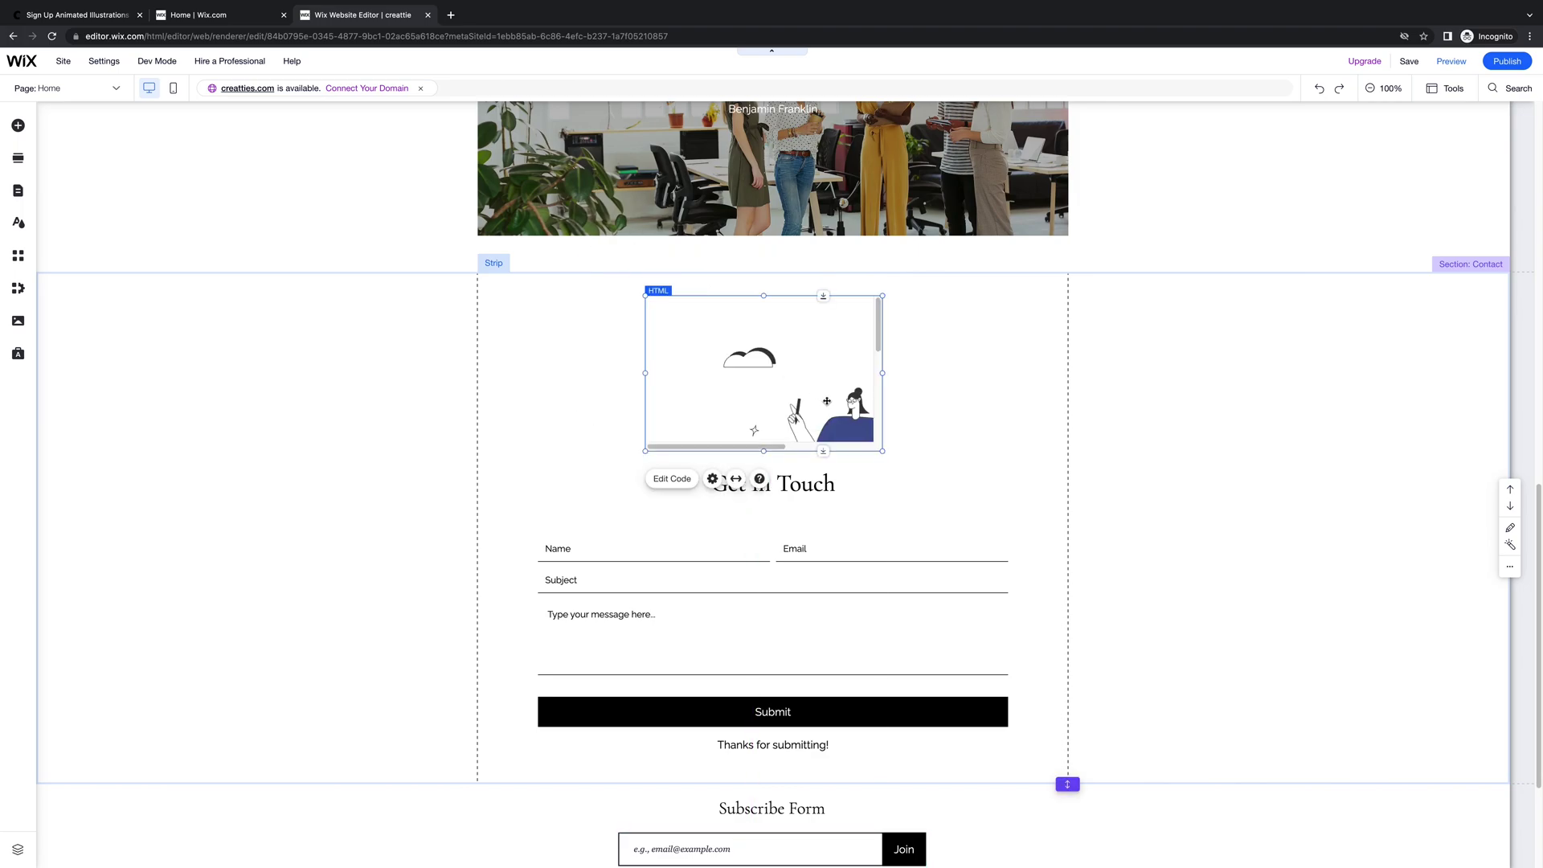
left_click_drag(883, 452, 1081, 683)
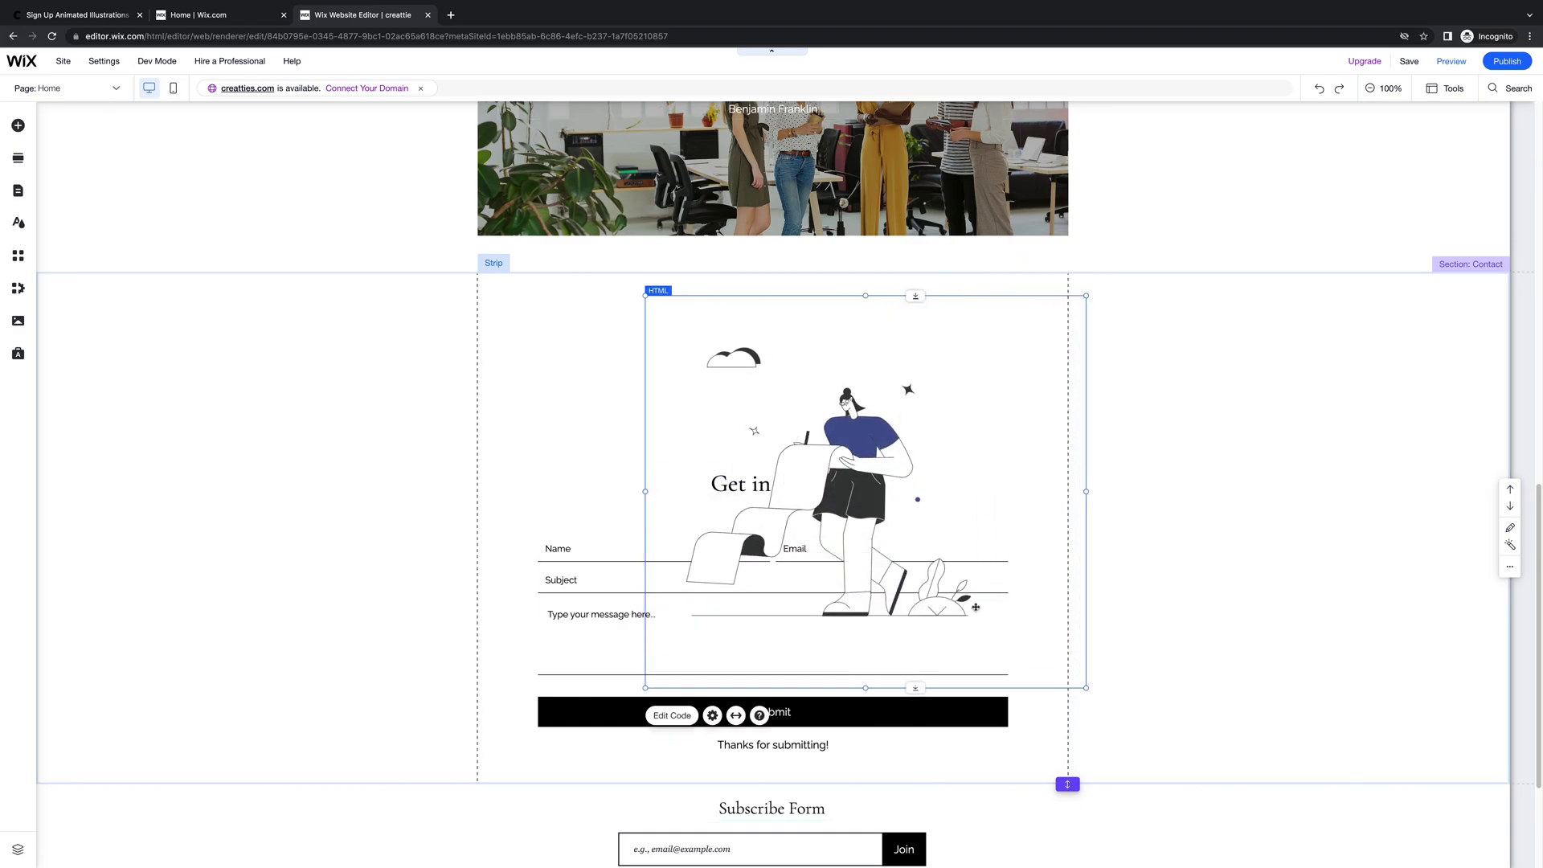
left_click_drag(961, 382, 788, 262)
left_click(772, 386)
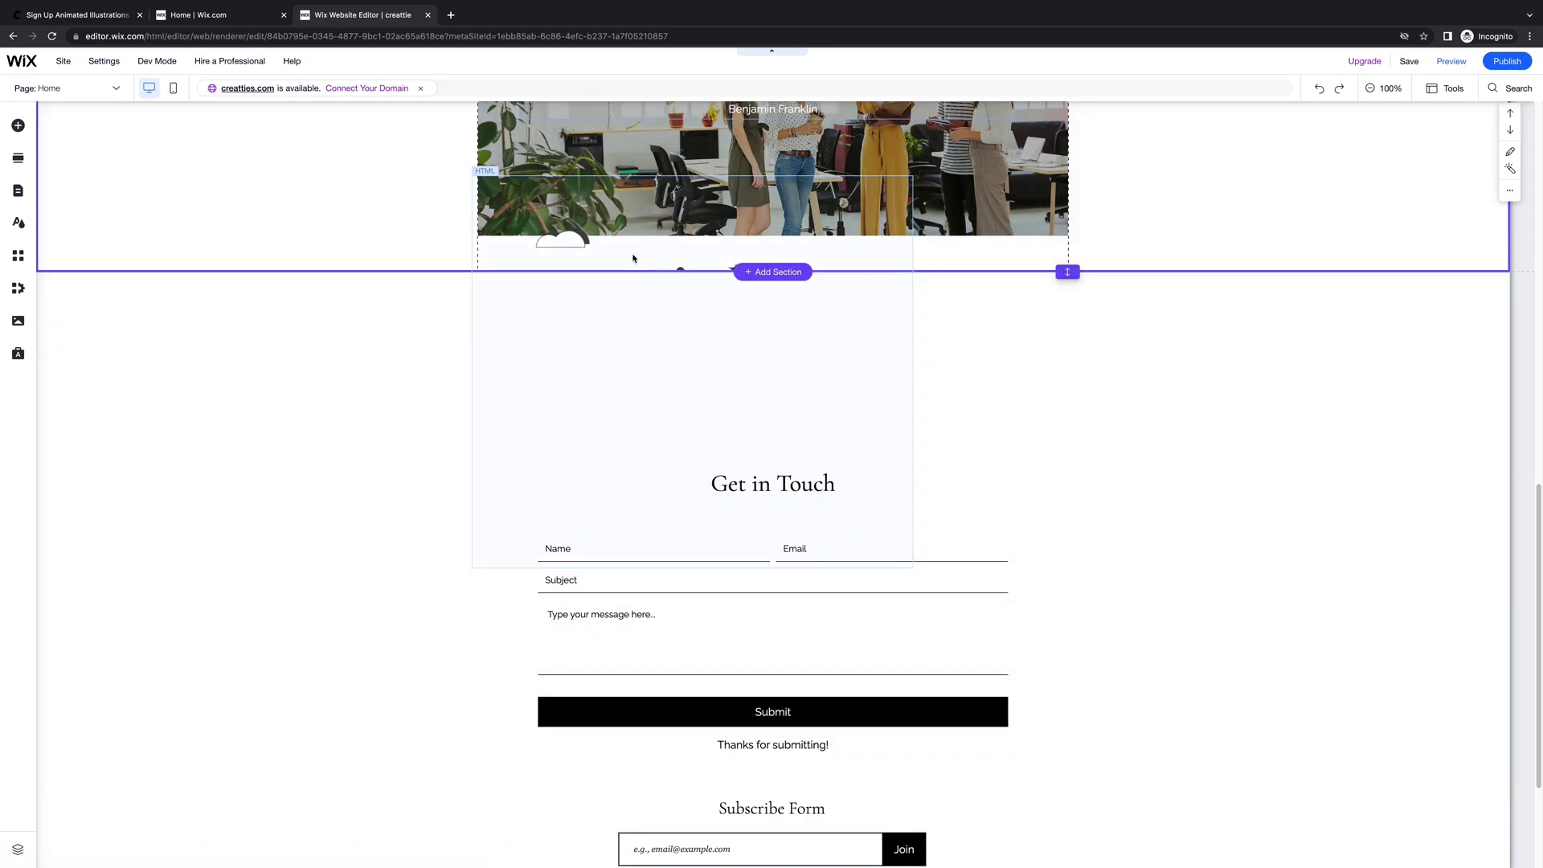
Drop the embed into the Contact section and resize it to about 643 by 534.
left_click_drag(626, 249, 699, 292)
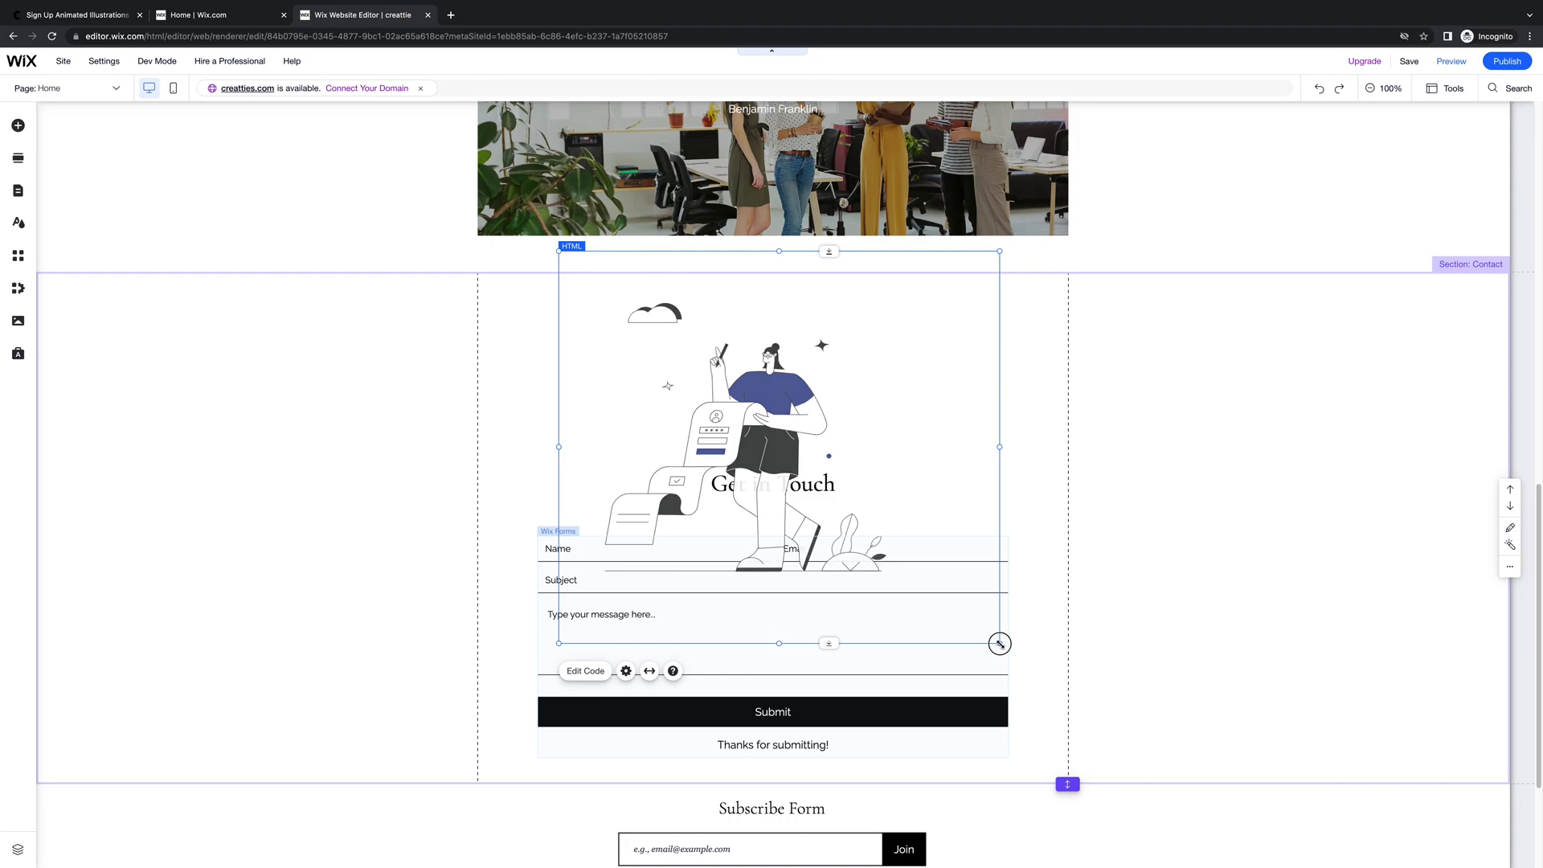
left_click_drag(999, 642, 867, 499)
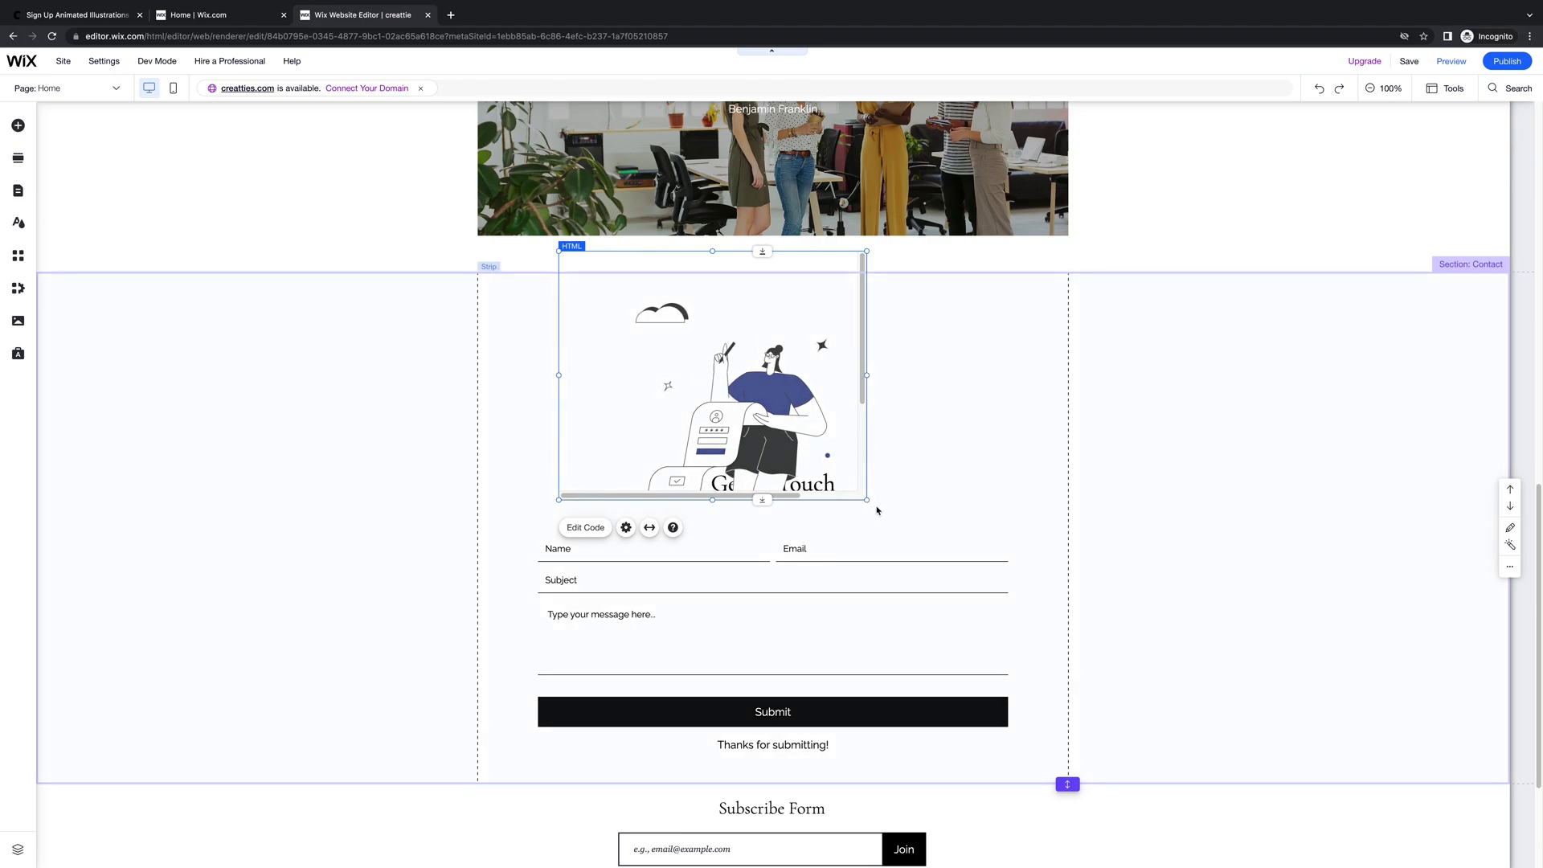
left_click_drag(865, 501, 985, 654)
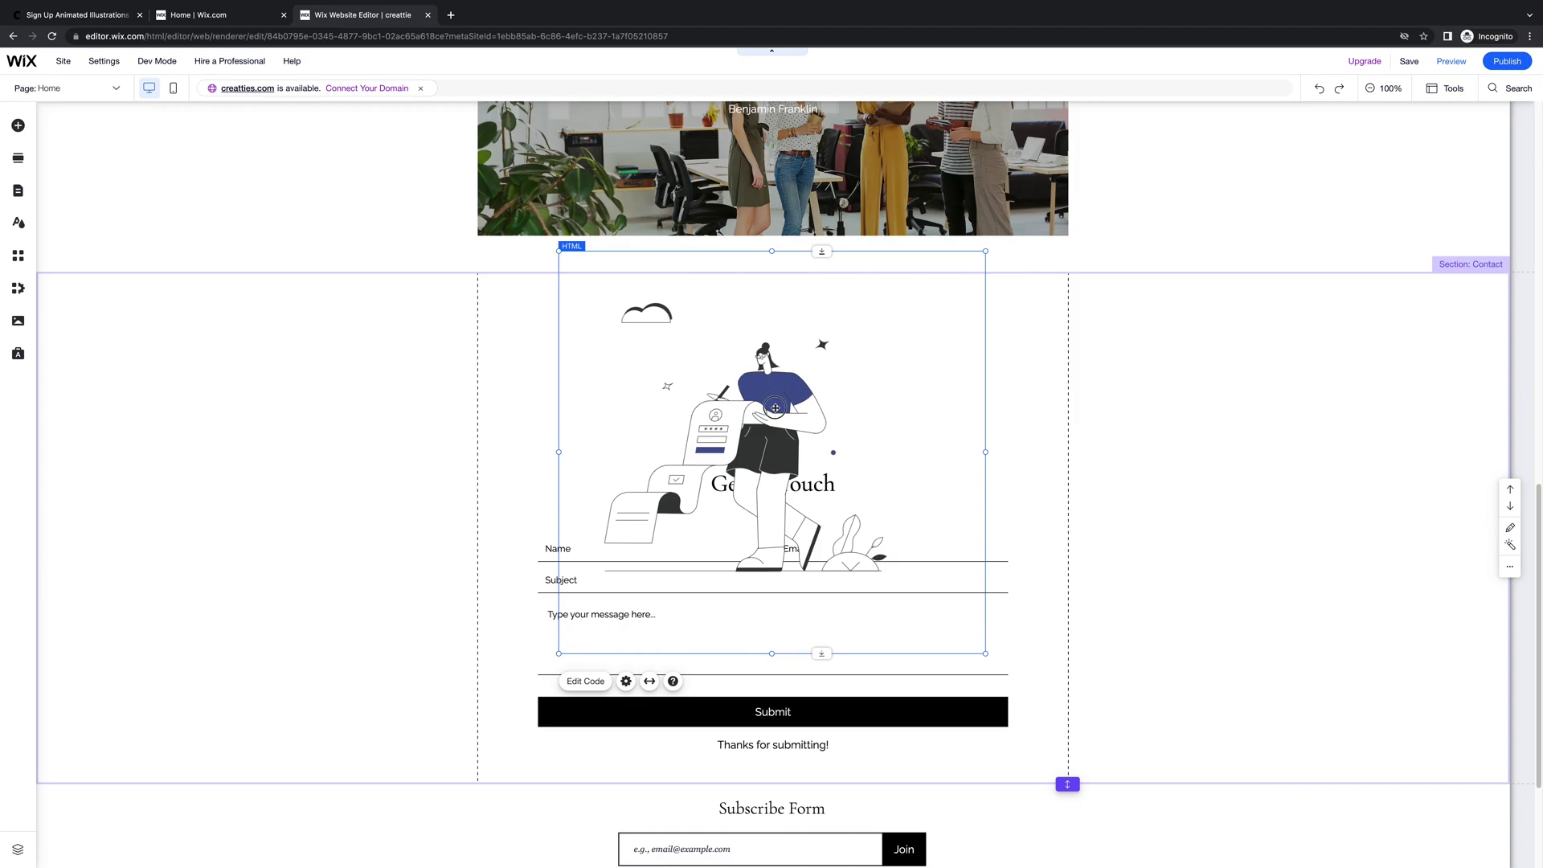
Change the embed code's width to 300px and its trigger to loop-on-hover.
left_click(812, 377)
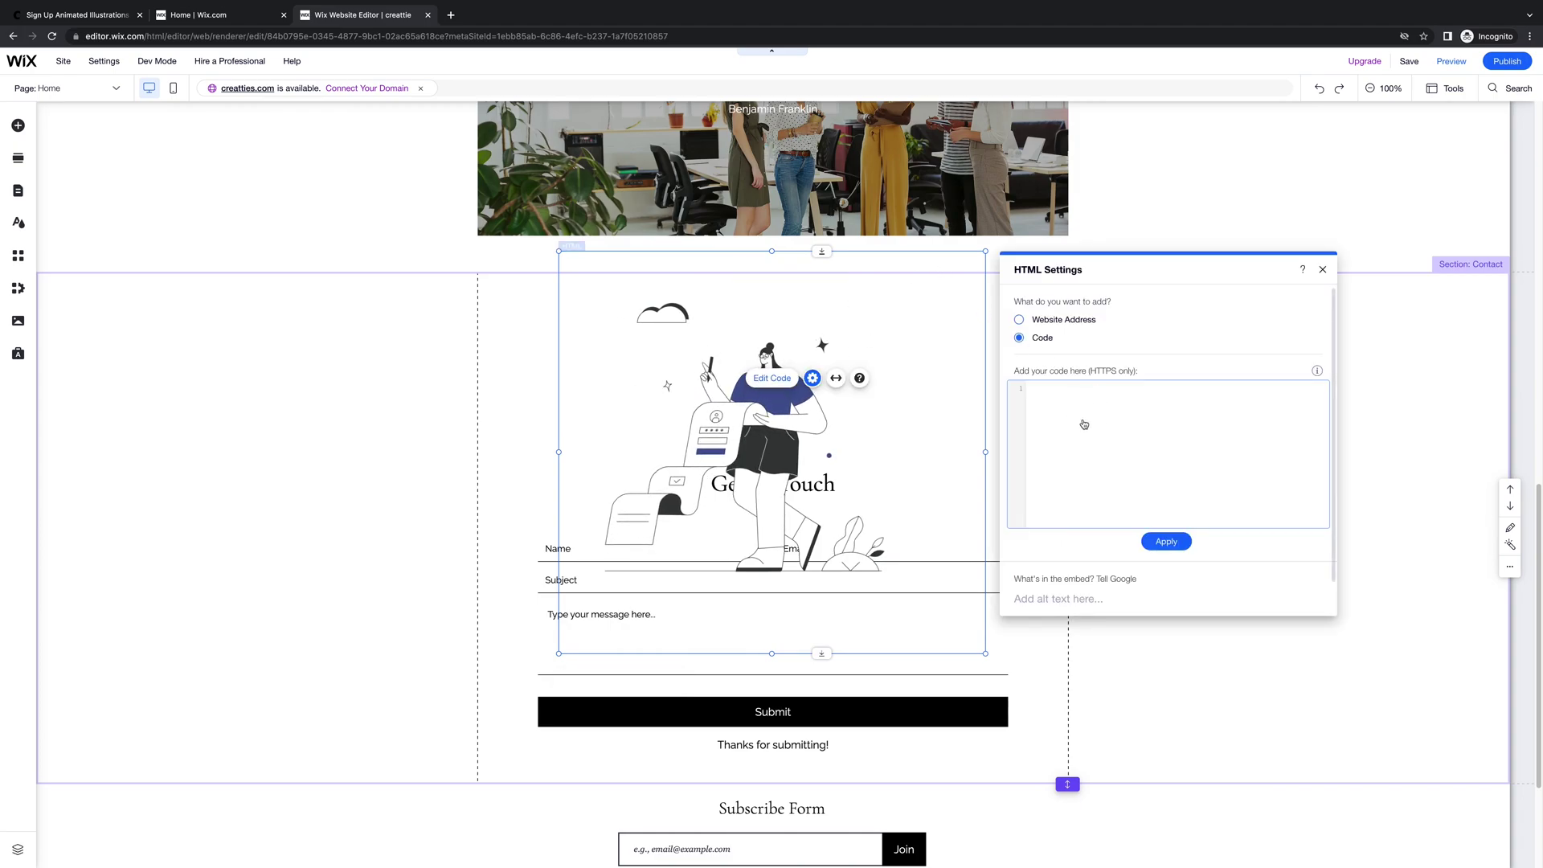
type("<creattie-embed      src=\"https://d1k5j68ob7clqb.cloudfront.net/saved_colors/42/kBea4Bi6xLDxRMLX.json\"      delay=\"1\"      speed=\"50\"      frame_rate=\"24\"      trigger=\"loop\"      style=\"width:600px;background-color: transparent\"> </creattie-embed> <script src=\"https://creattie.com/js/embed.js?id=08b3e61ac64a0022fdda\" defer></script>")
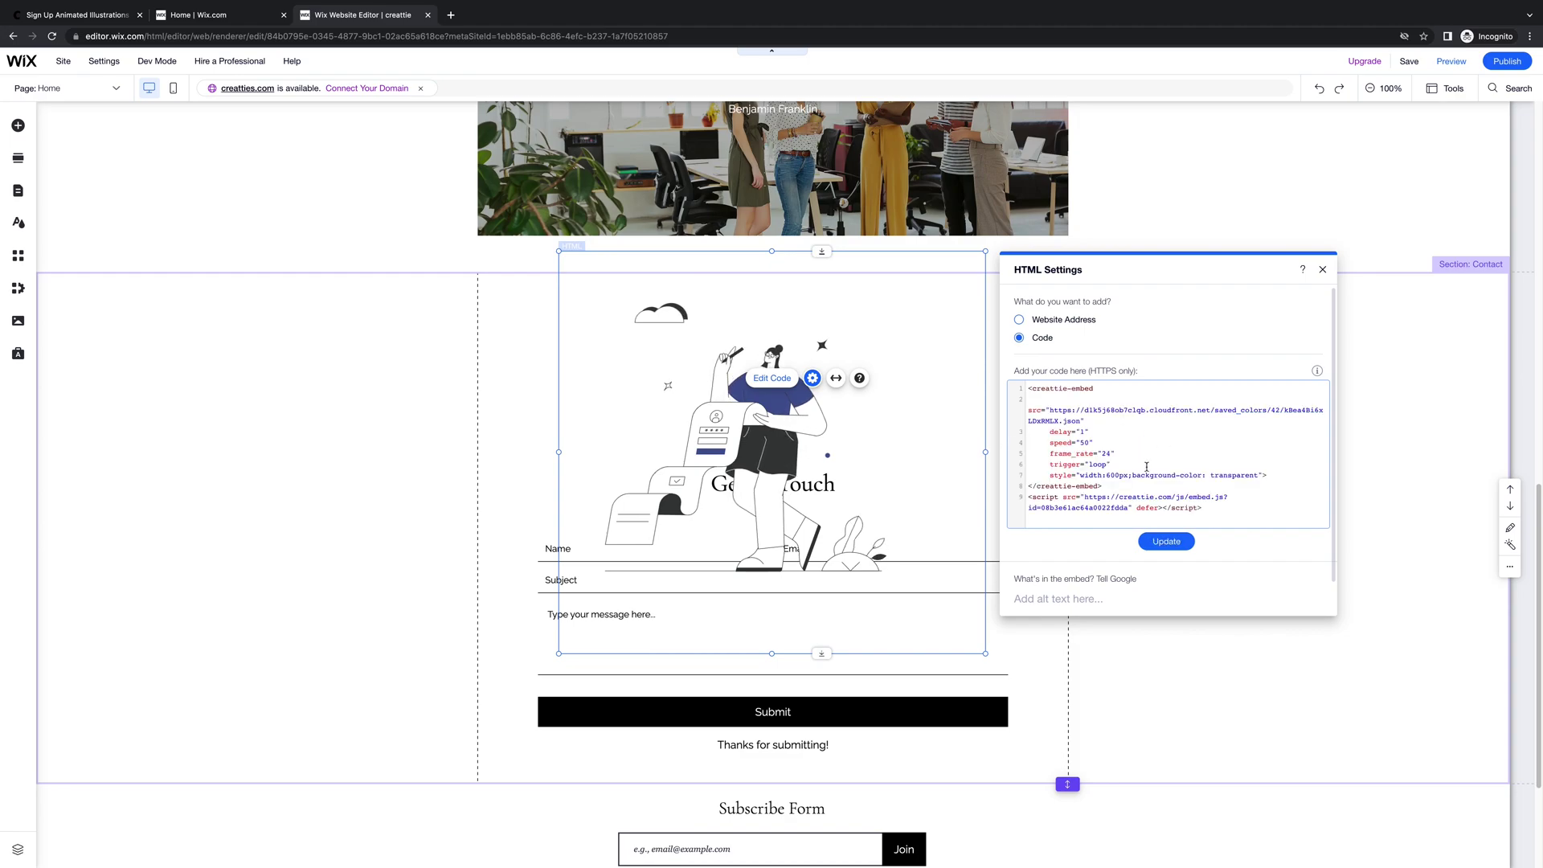
left_click(1111, 476)
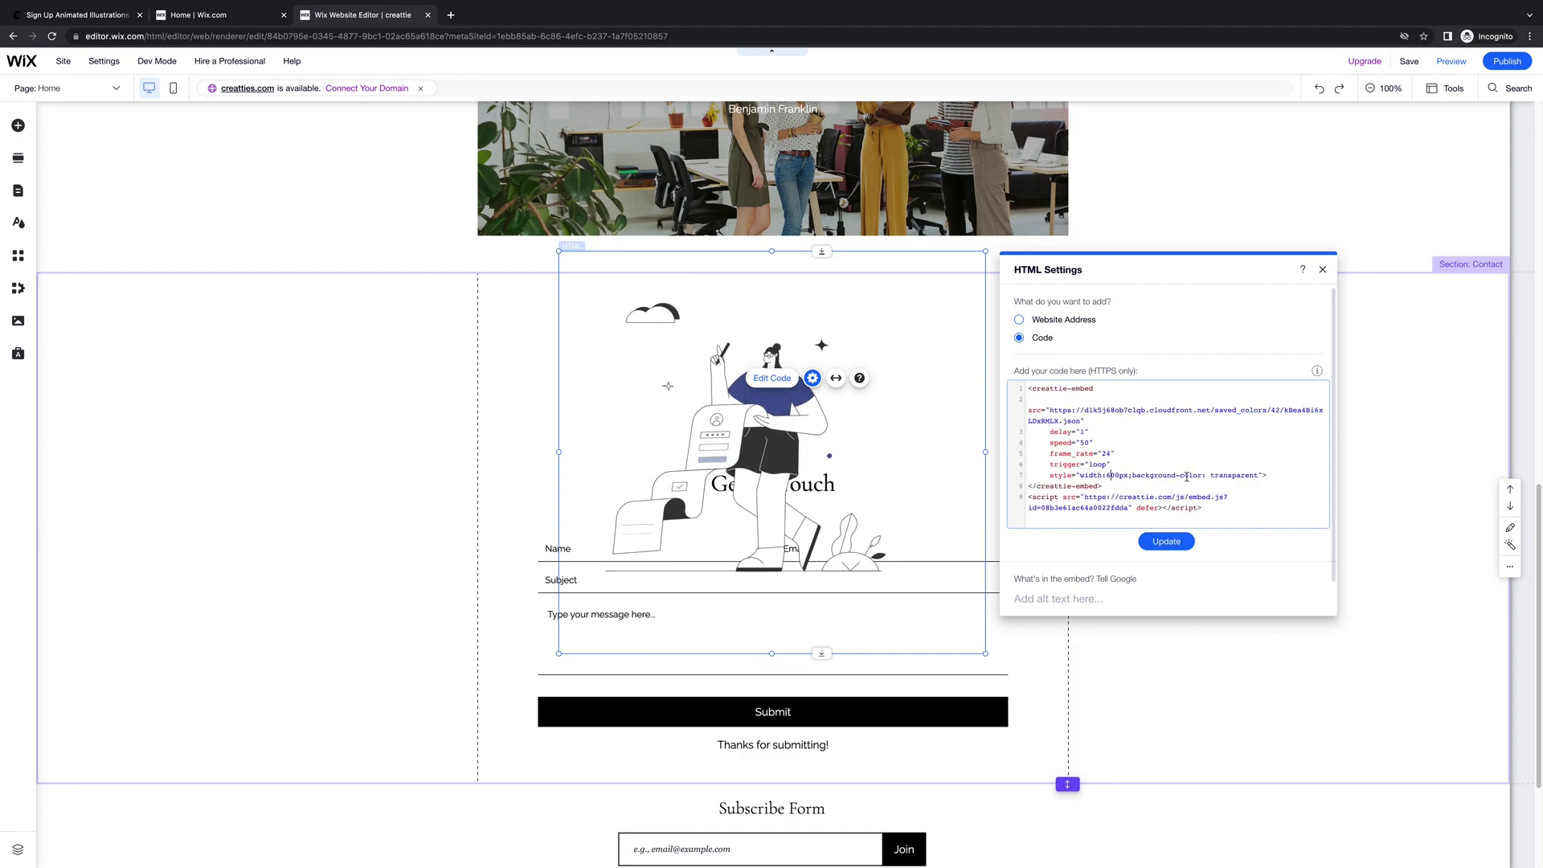
key("BackSpace")
type("3")
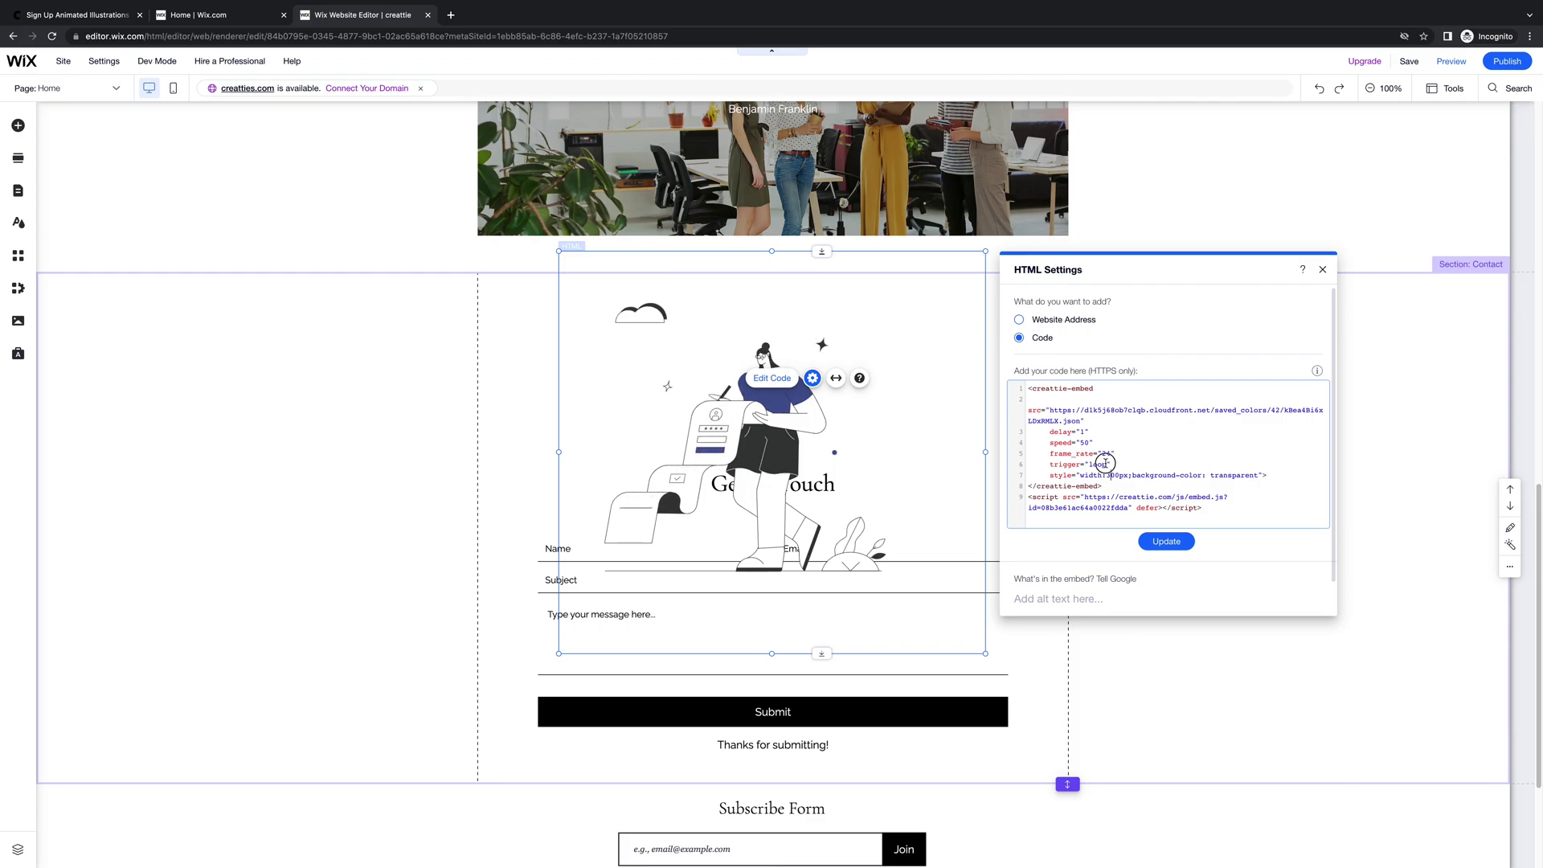
type("on")
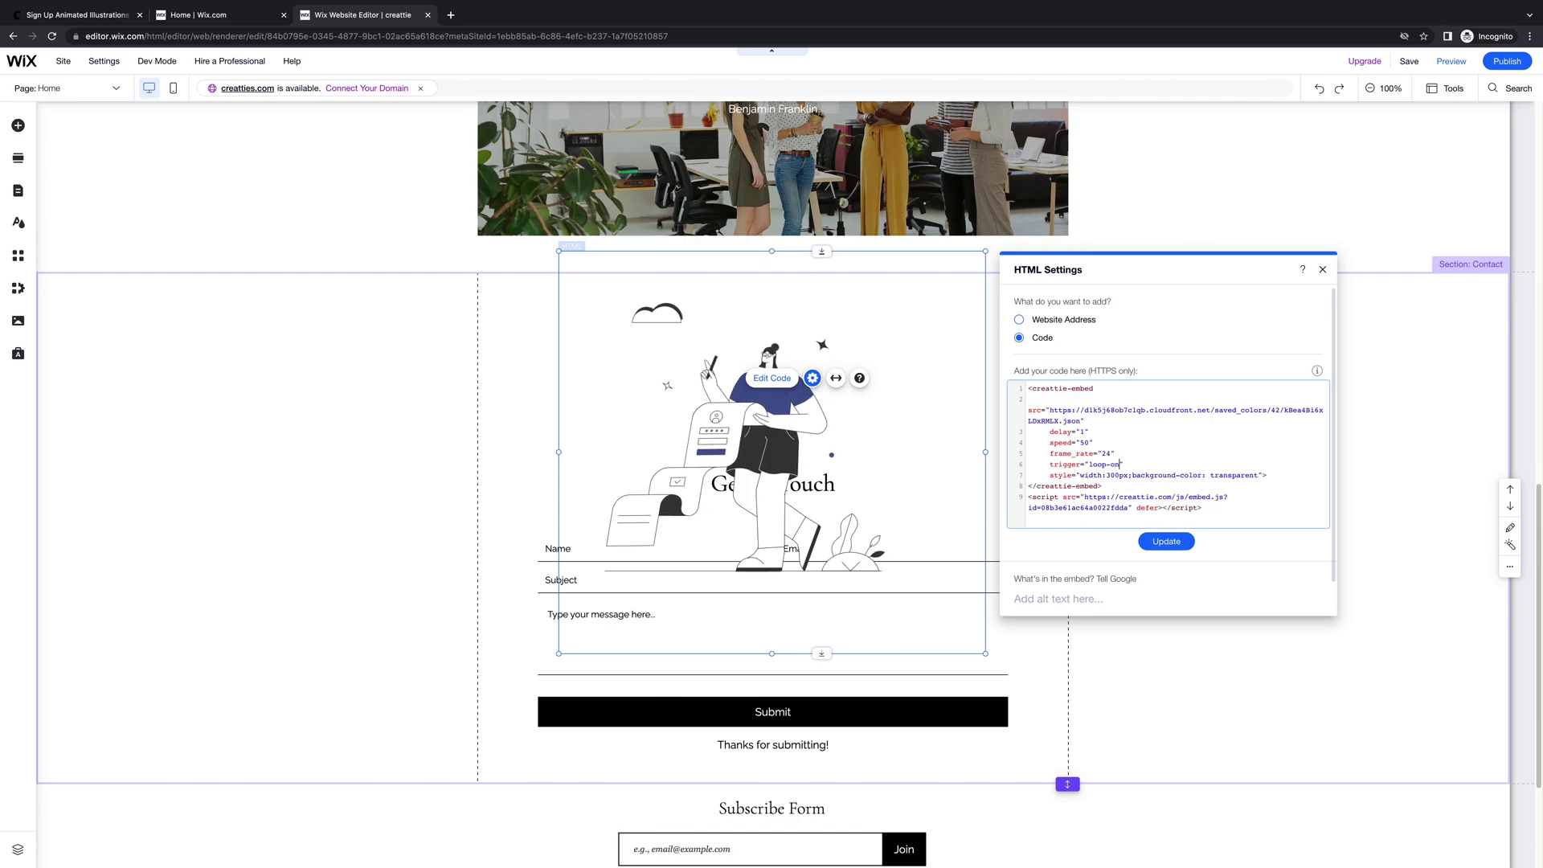
type("-hover")
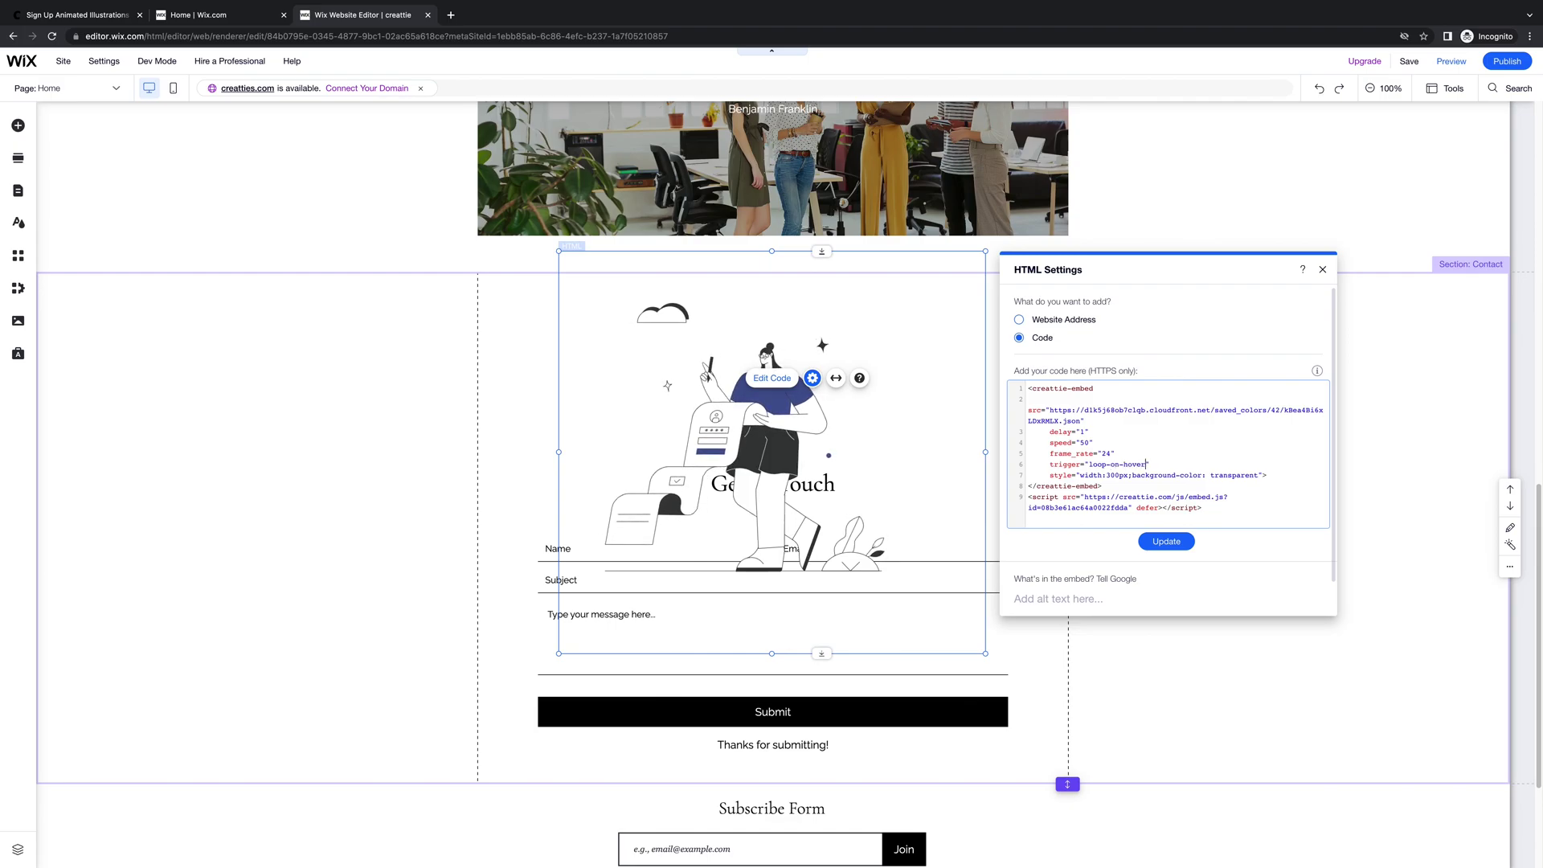
left_click(1194, 542)
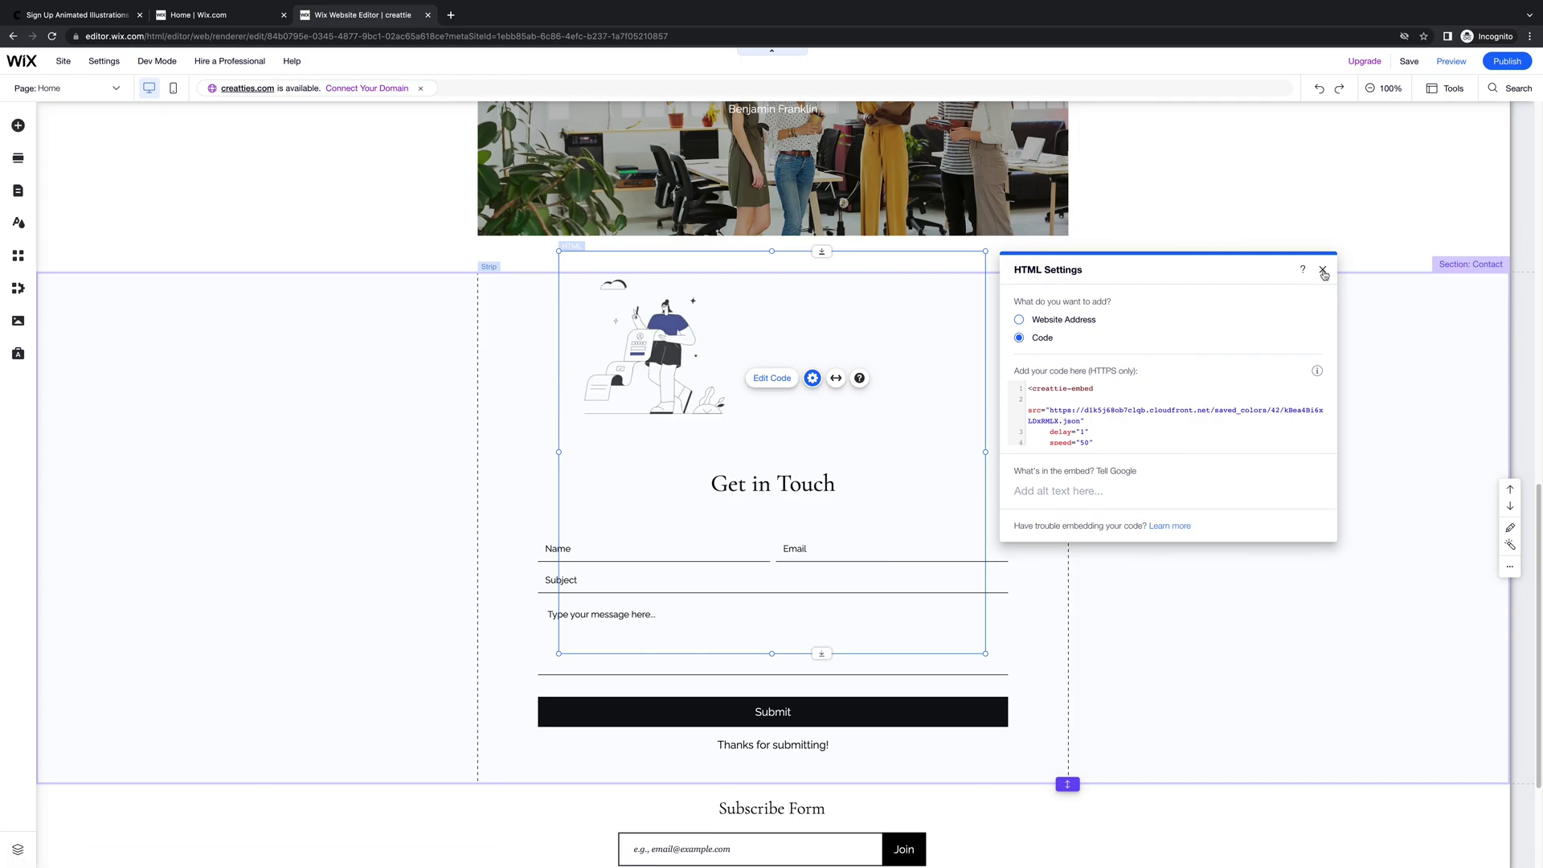
left_click(1323, 269)
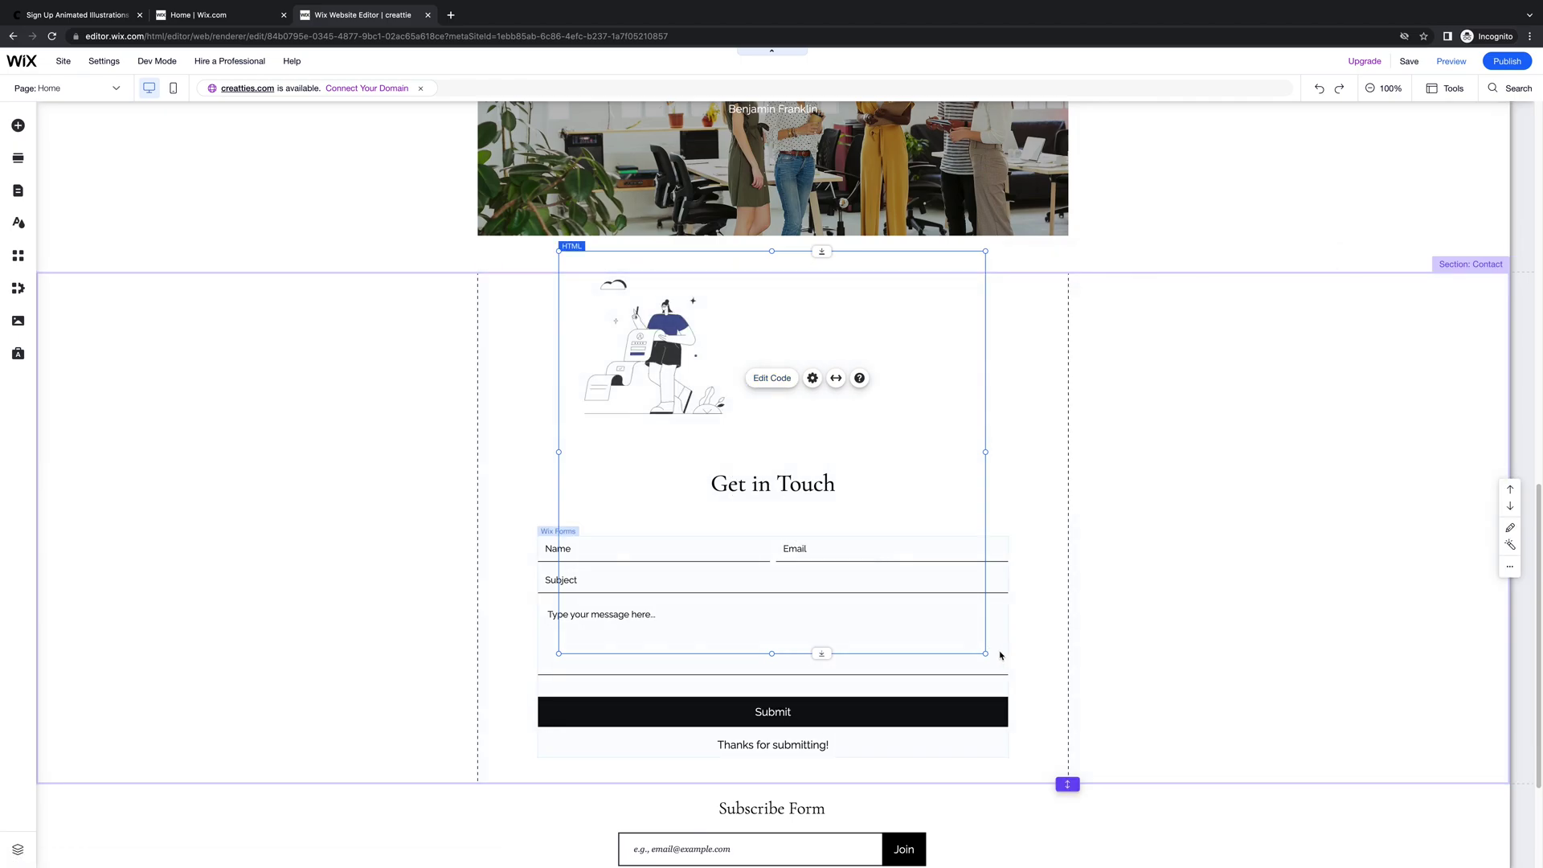
Resize the embed to 340 by 335, centre it above Get in Touch, and save.
left_click_drag(987, 653, 766, 454)
left_click_drag(662, 338, 774, 351)
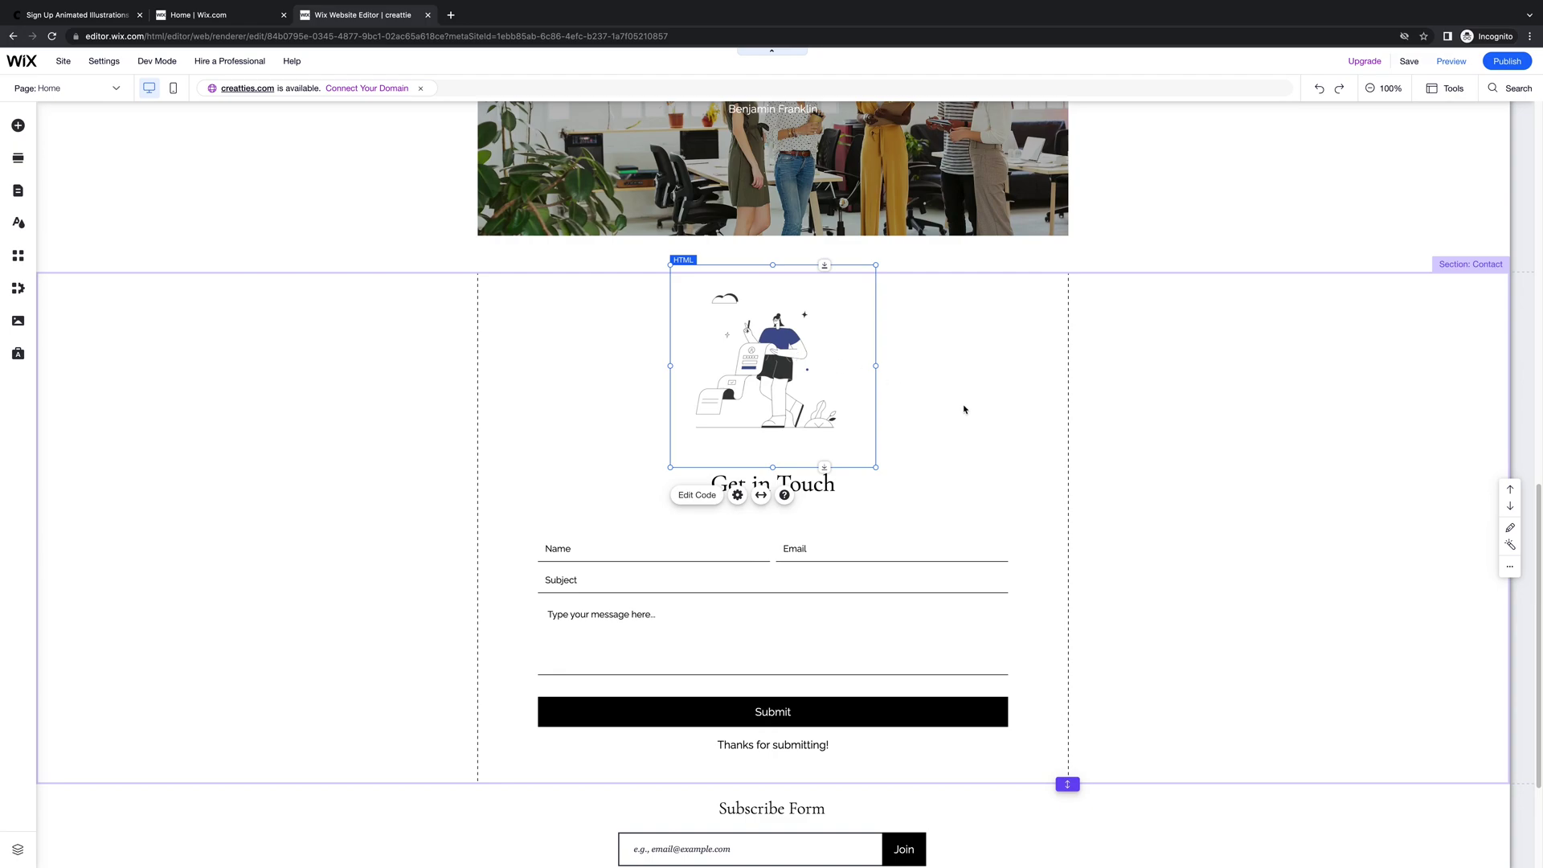
left_click(1201, 484)
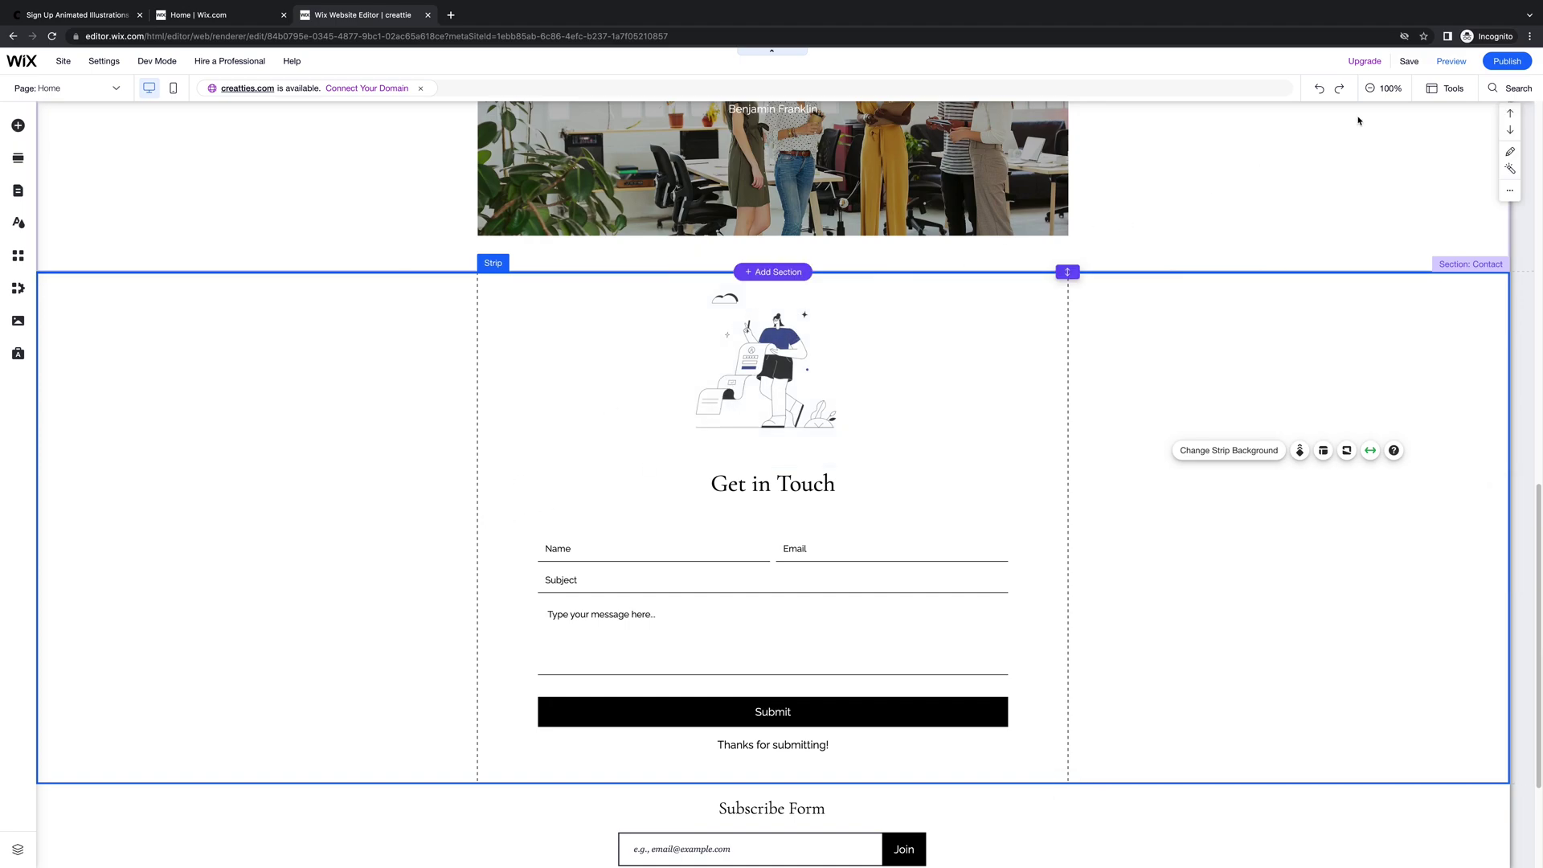
left_click(1408, 61)
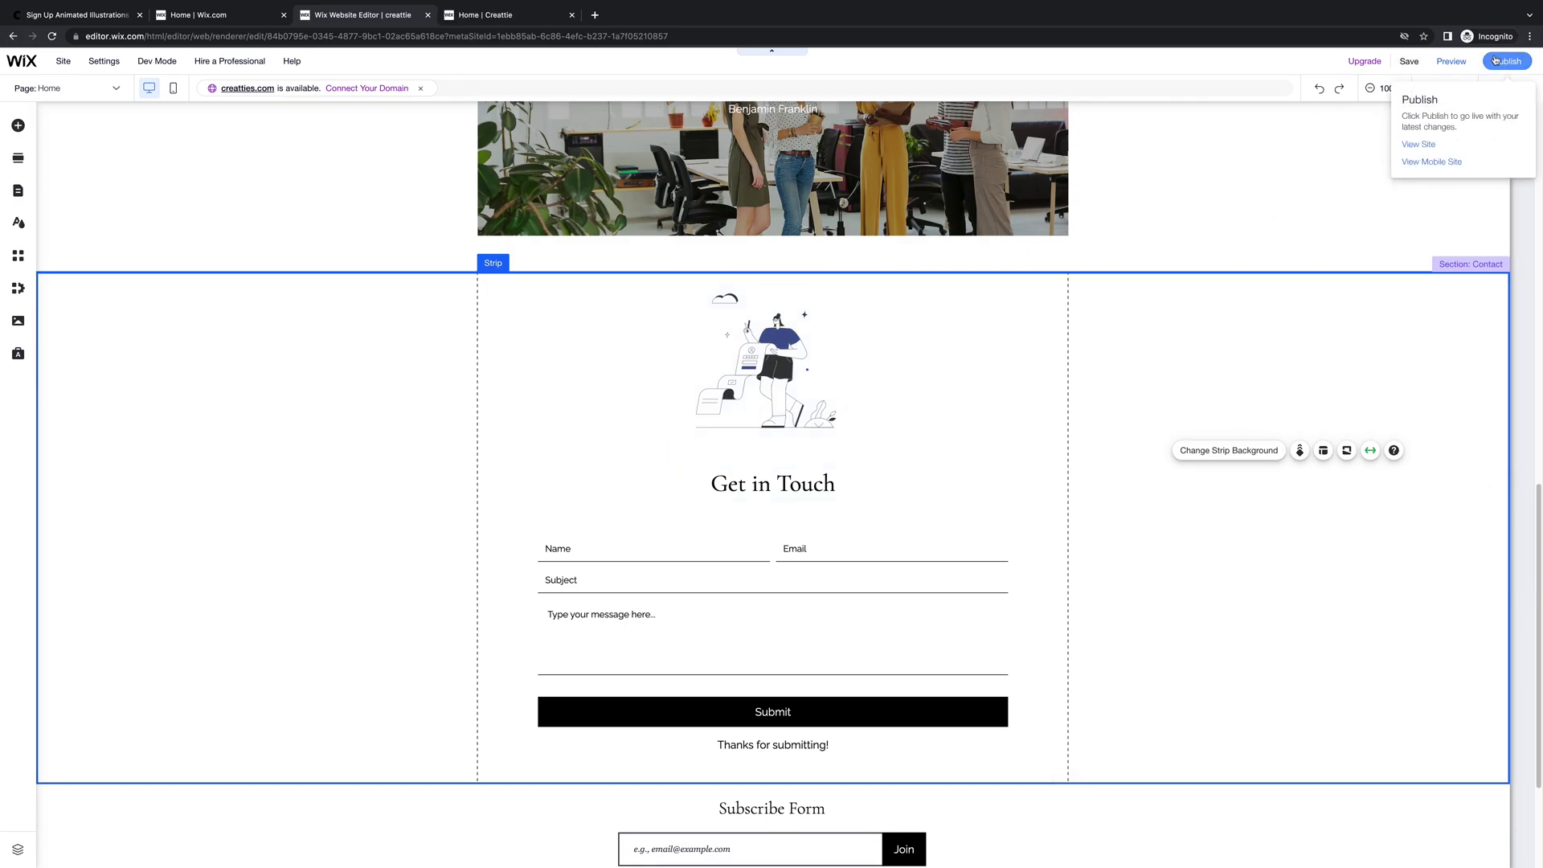
On the published site, scroll the Contact section to check the Sign Up animation above the Get in Touch form.
left_click(498, 15)
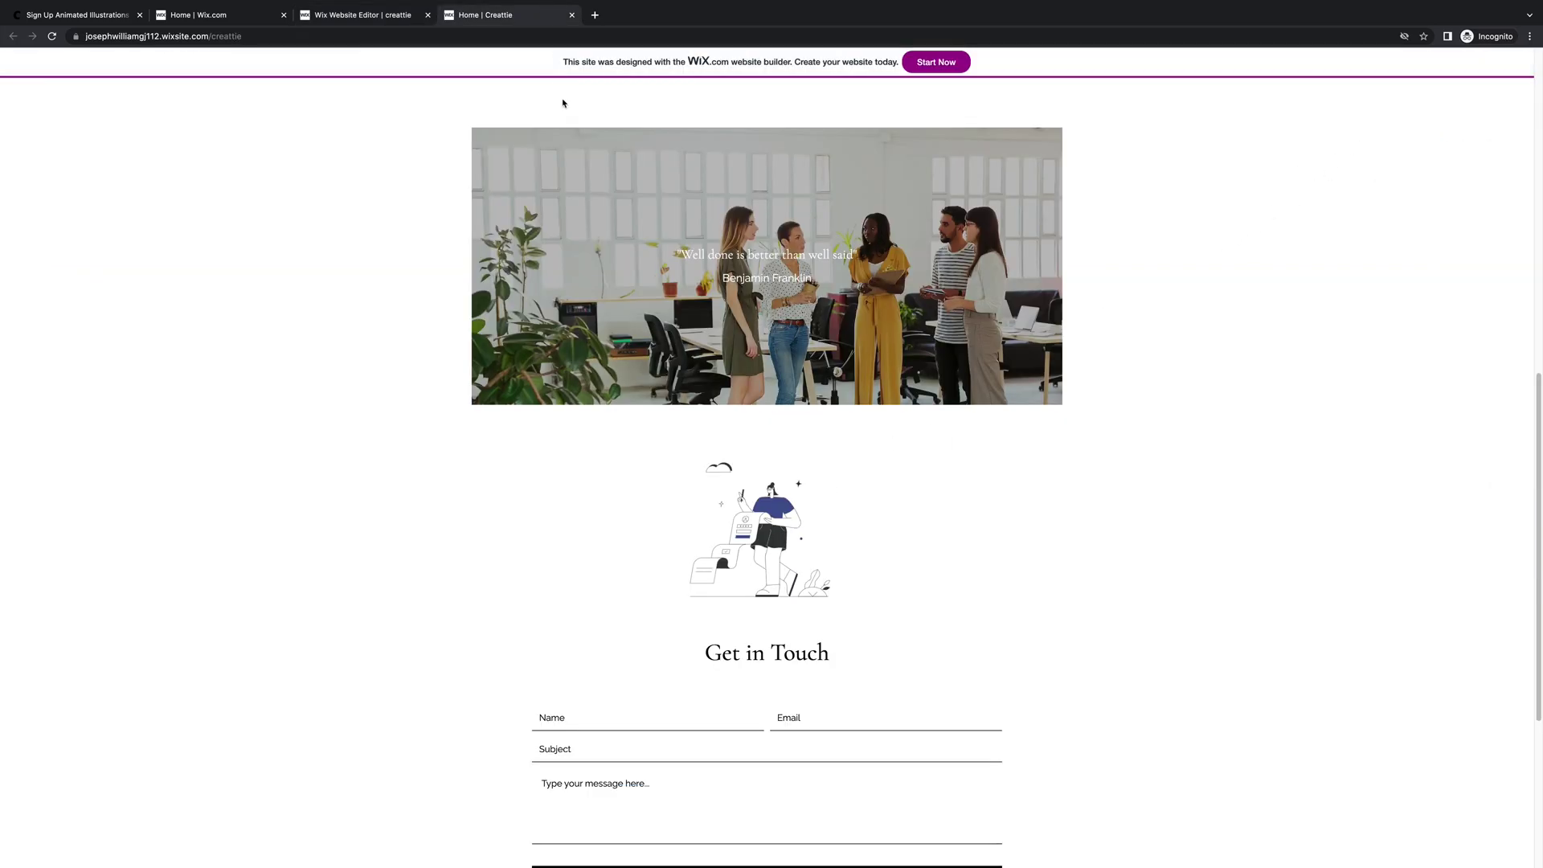
scroll(1250, 339, "down", 3)
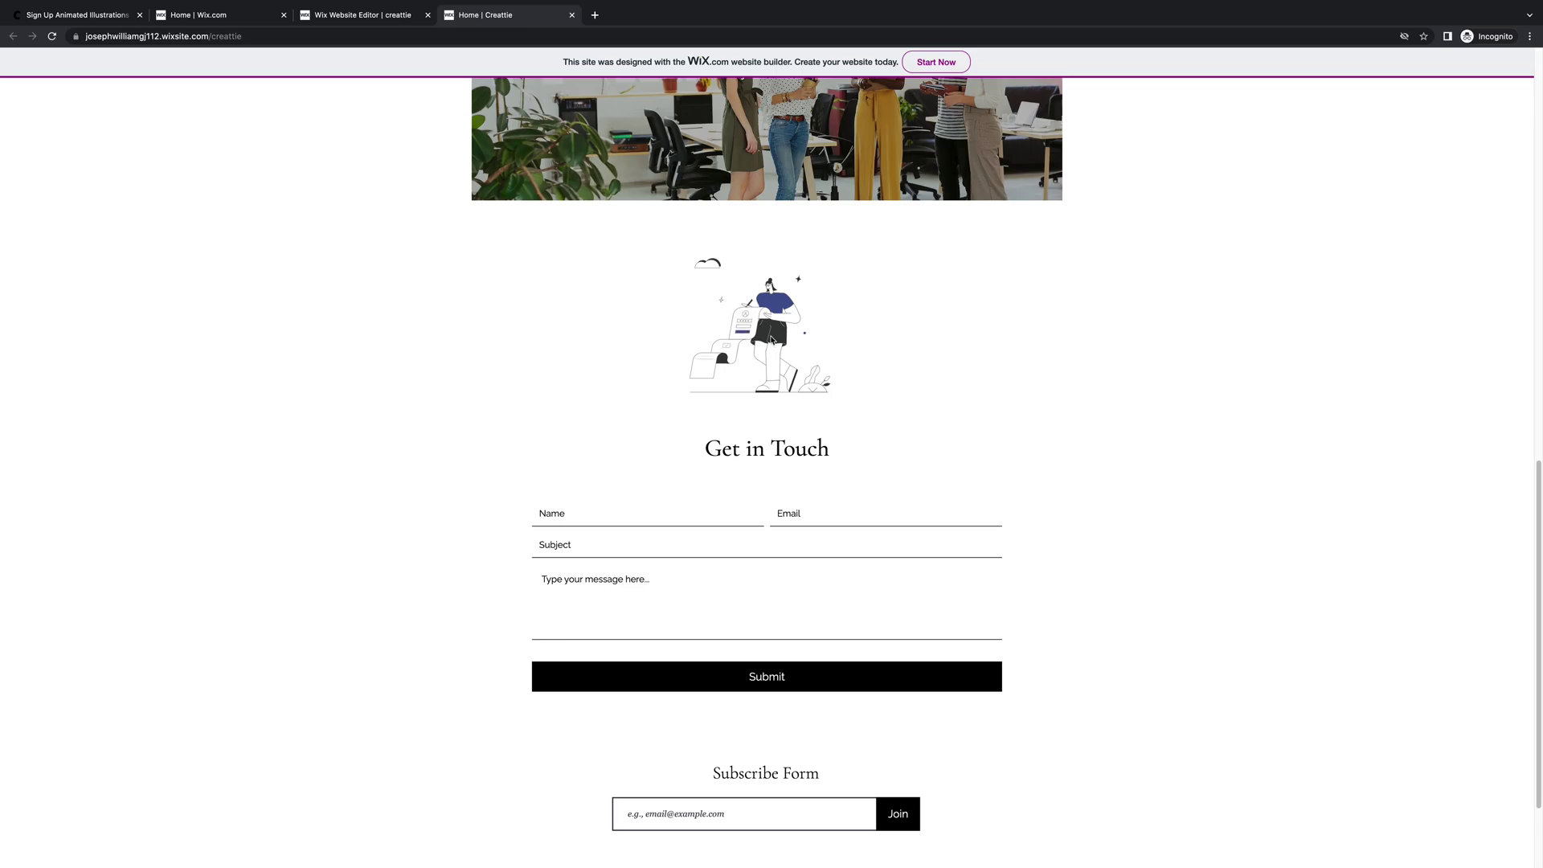
scroll(1140, 407, "up", 3)
scroll(1139, 407, "down", 4)
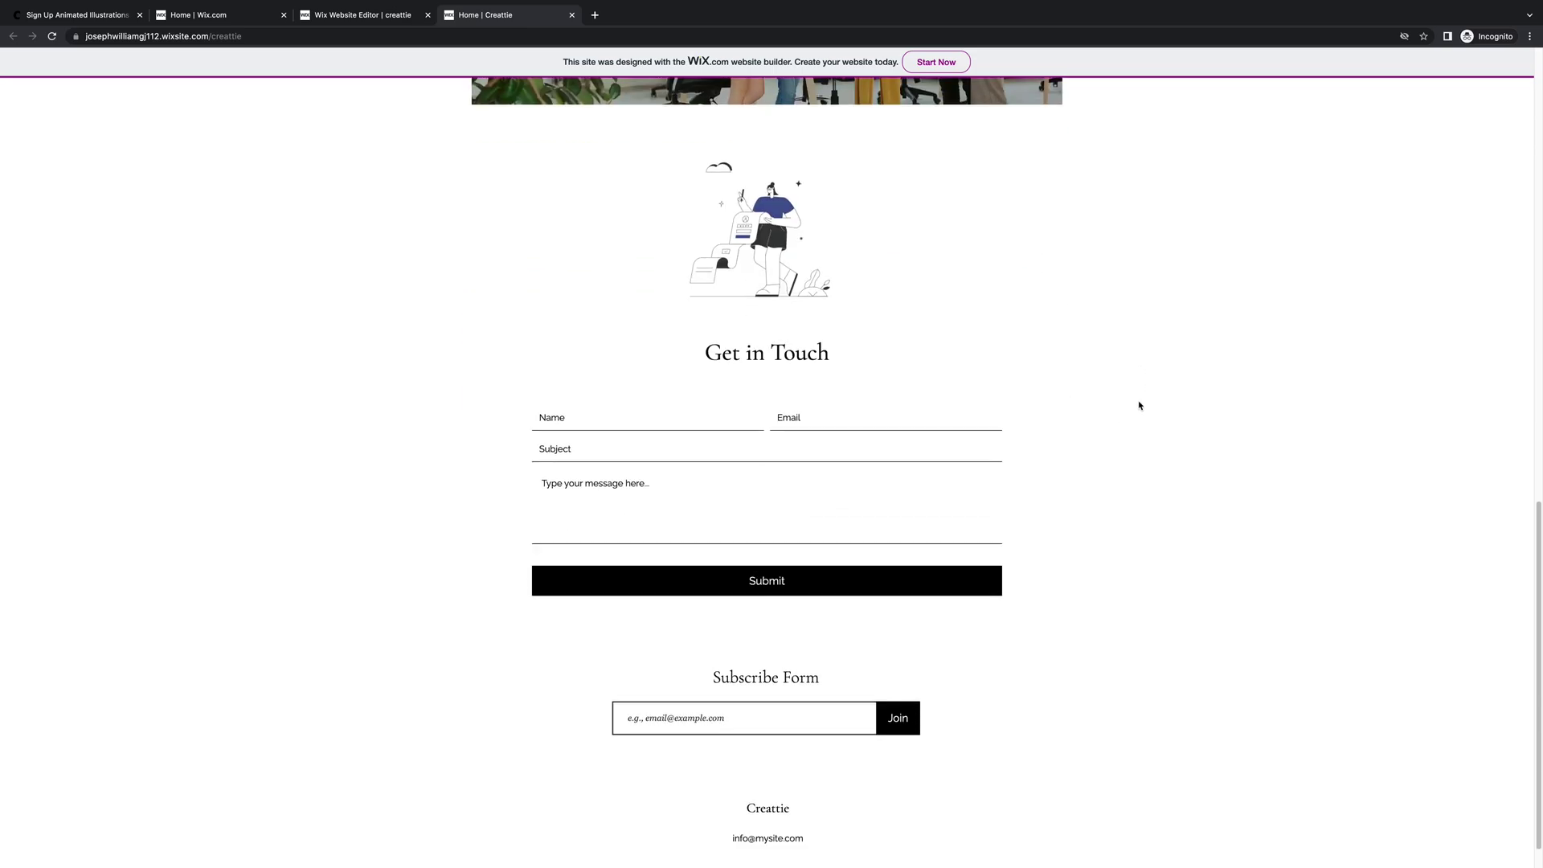
scroll(1140, 406, "down", 1)
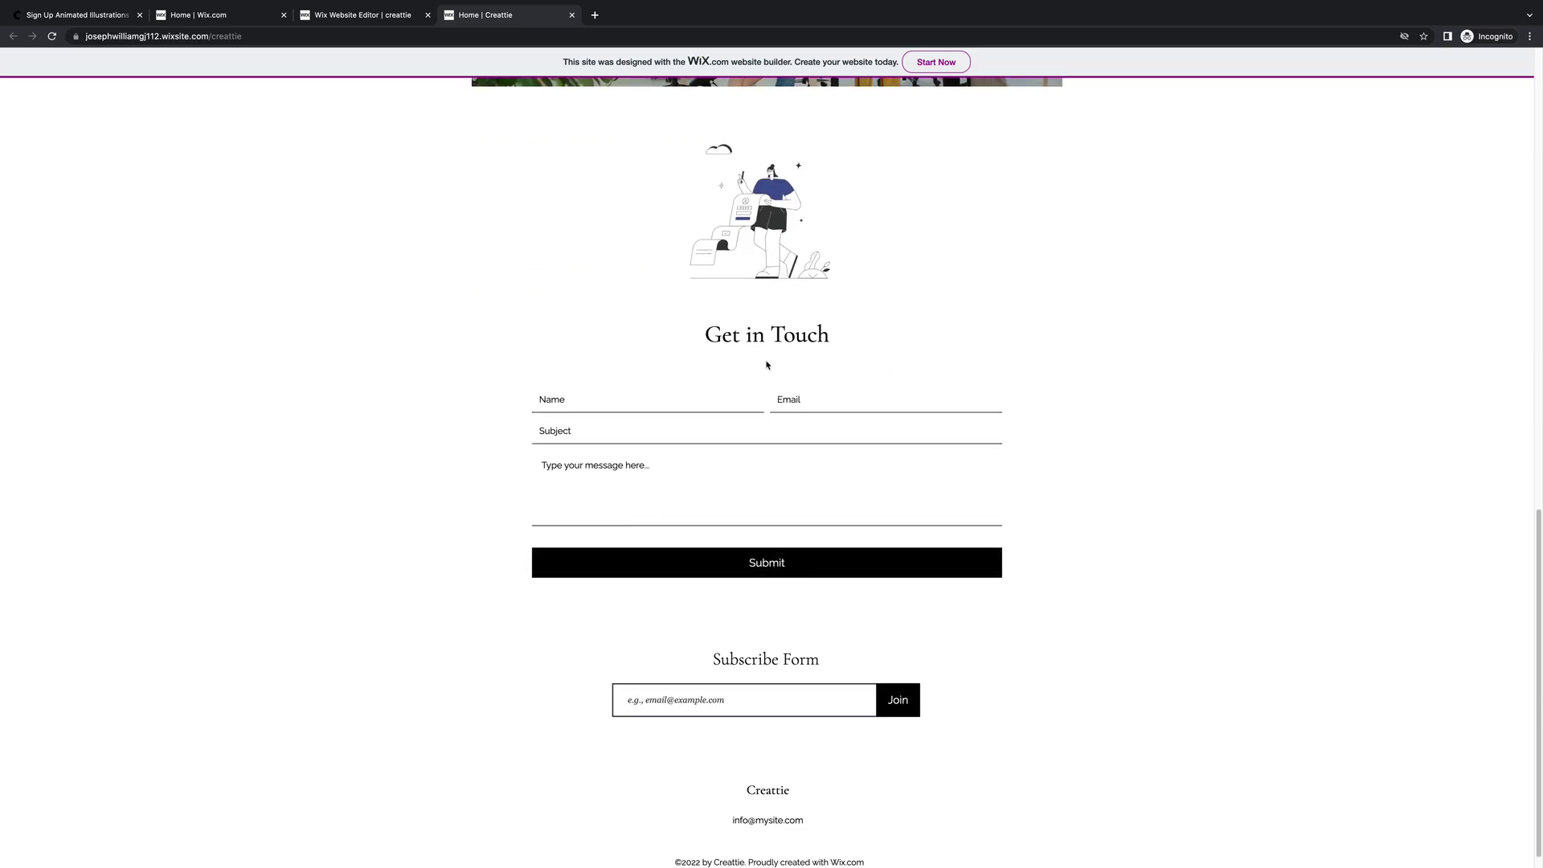
scroll(1157, 370, "up", 3)
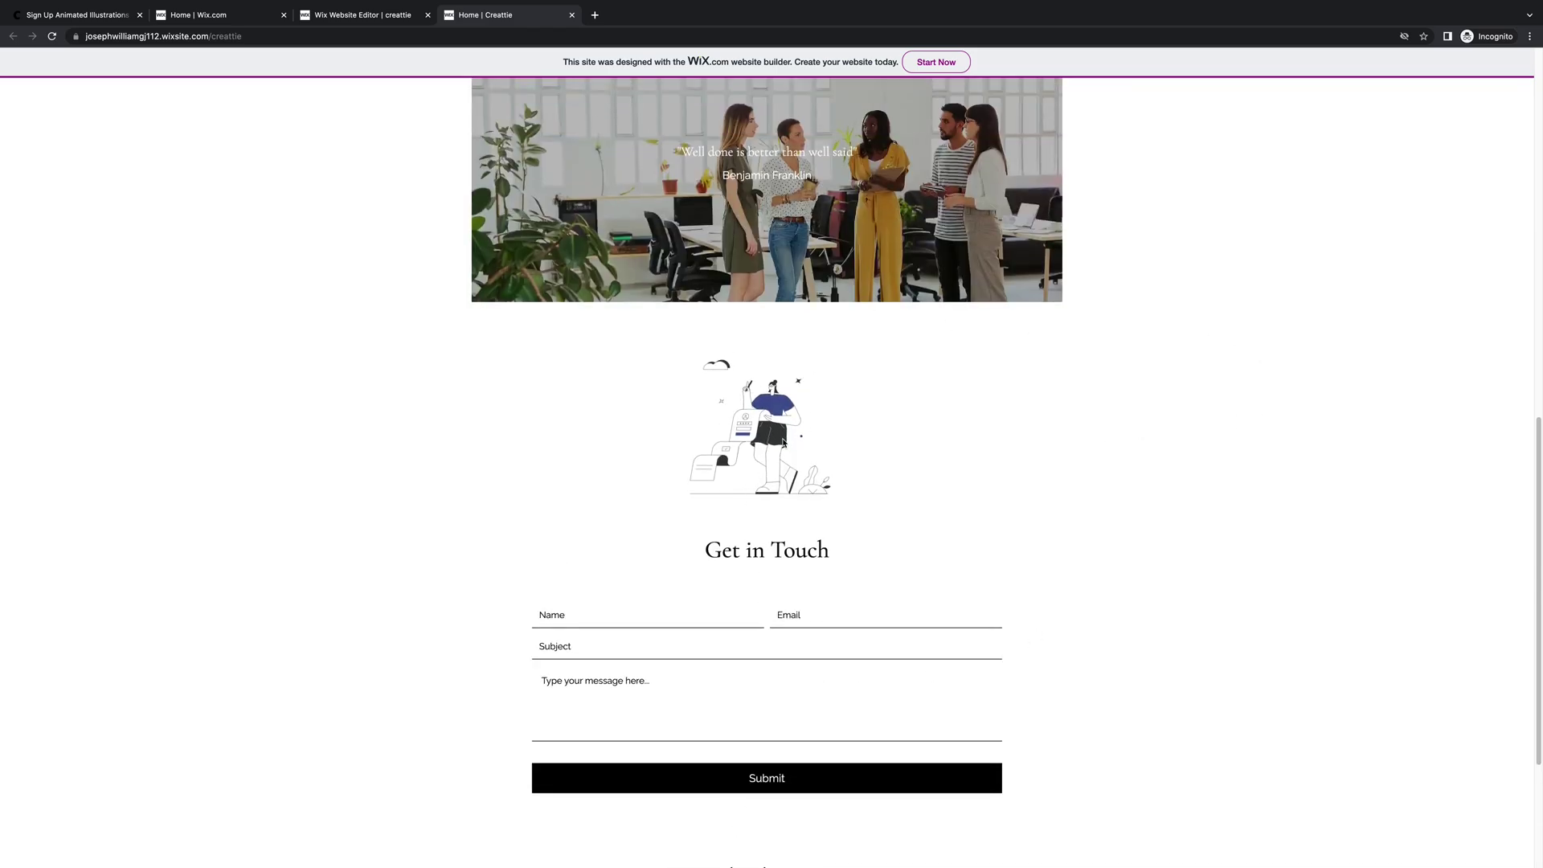
scroll(783, 470, "down", 2)
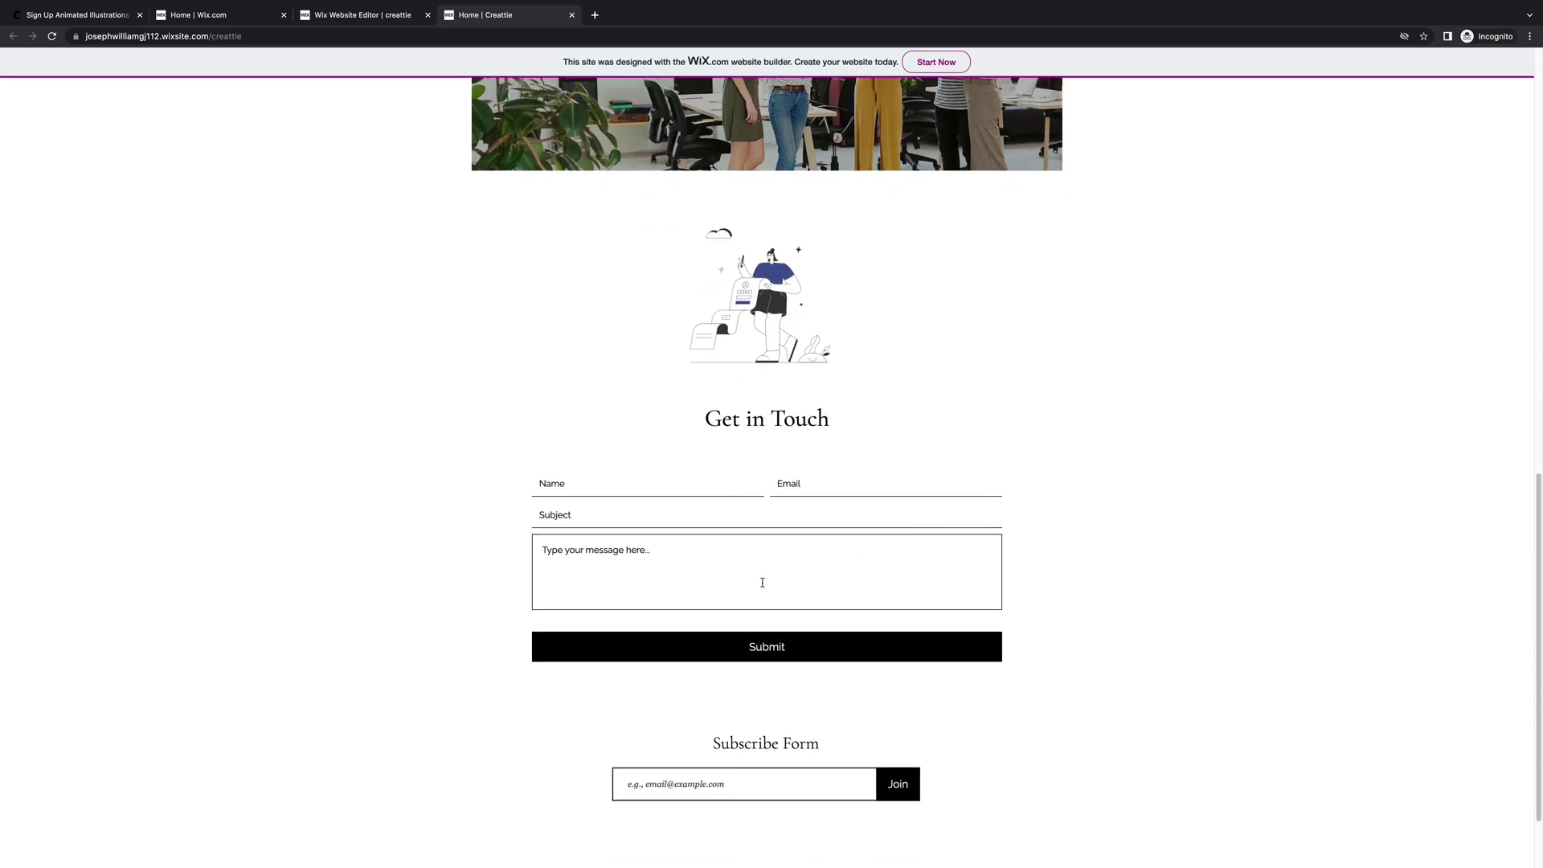
scroll(1154, 465, "down", 2)
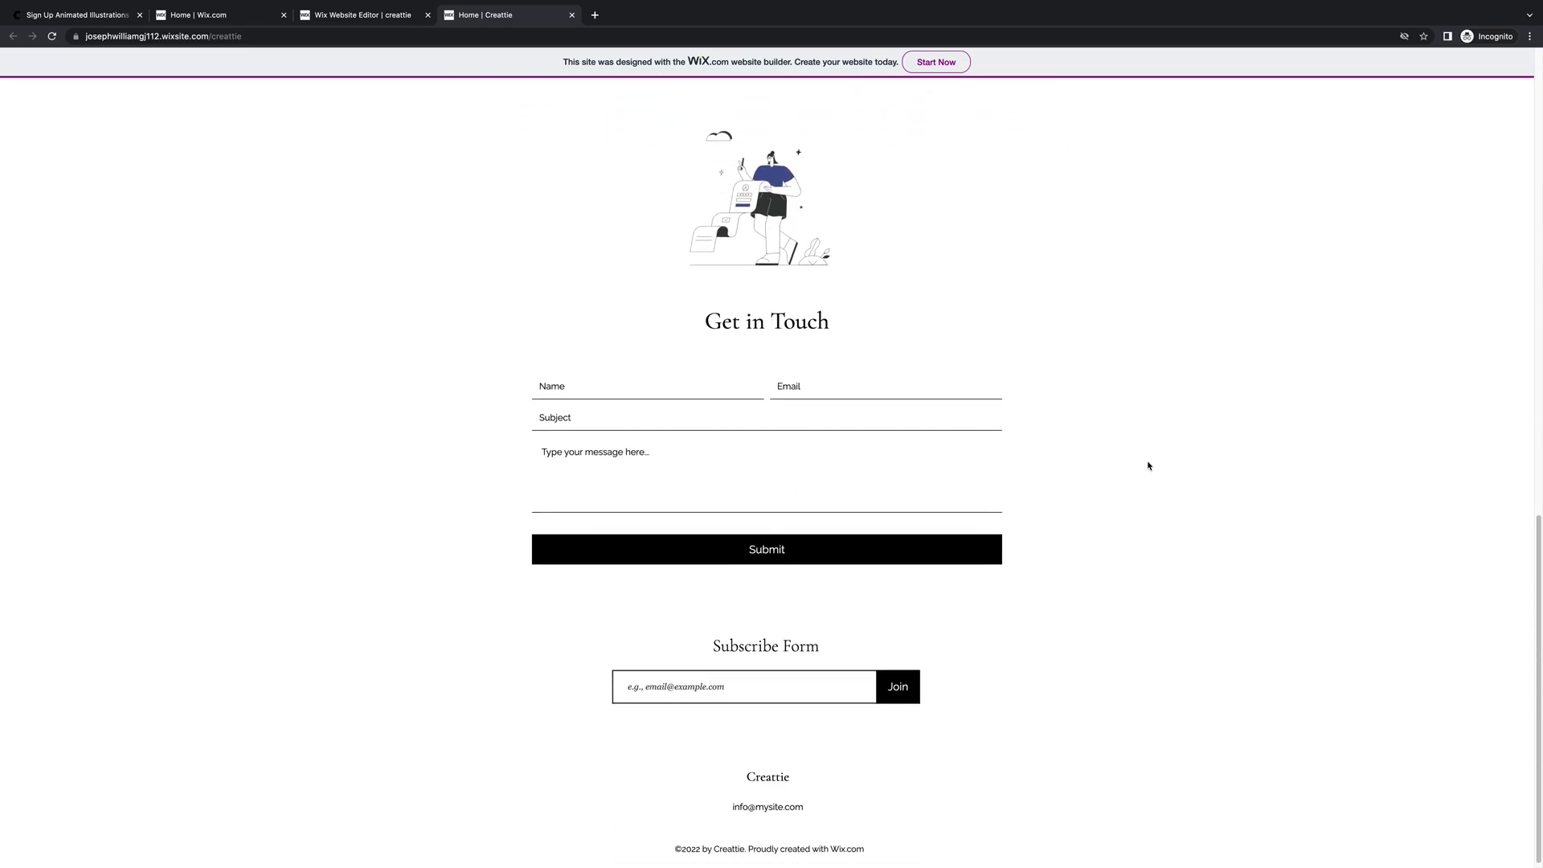
scroll(1149, 466, "up", 3)
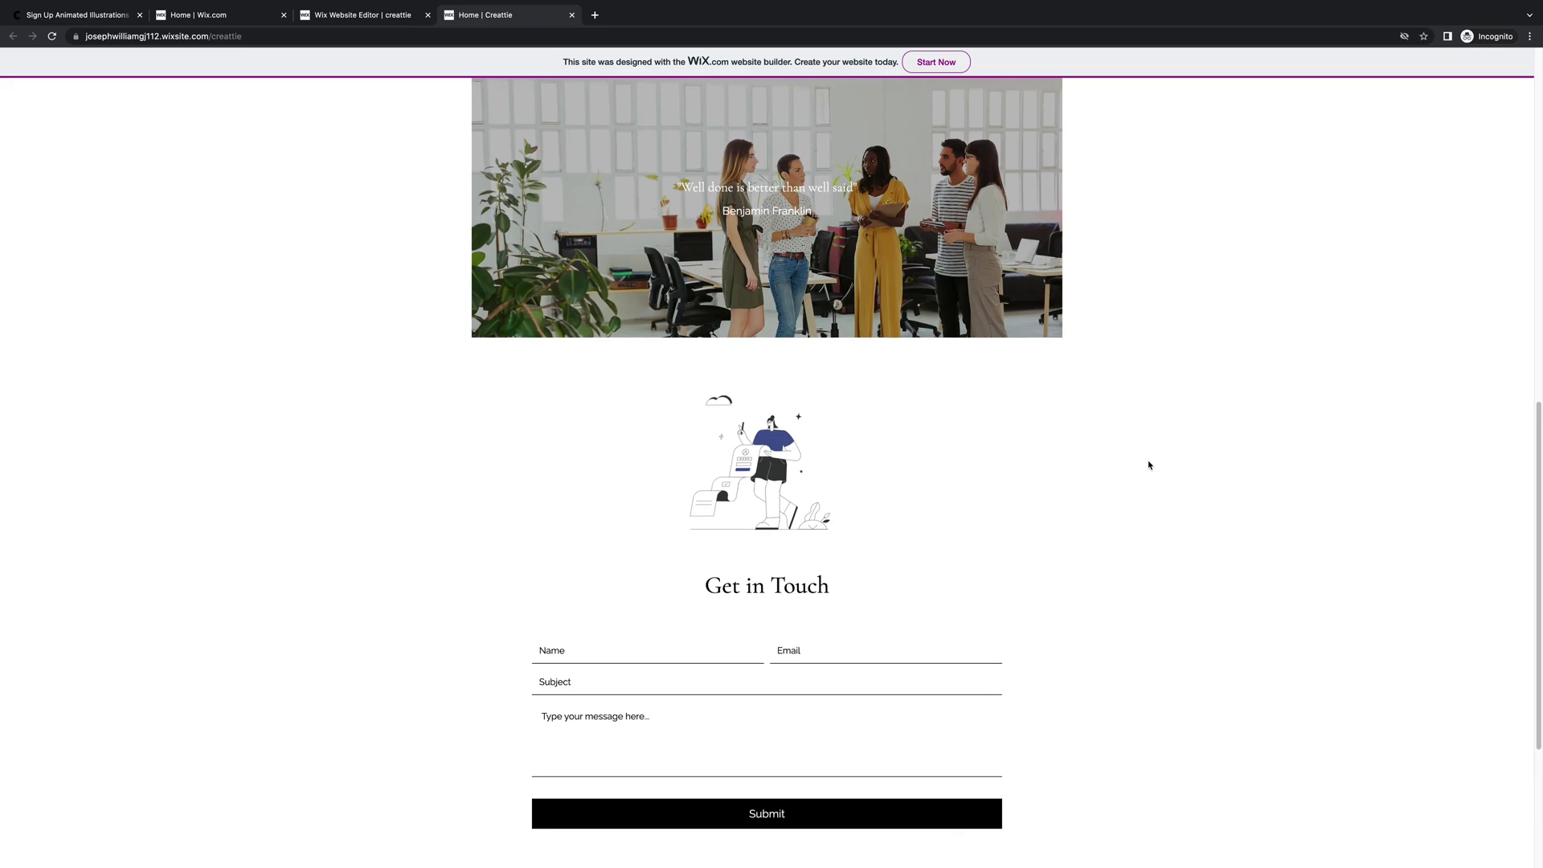